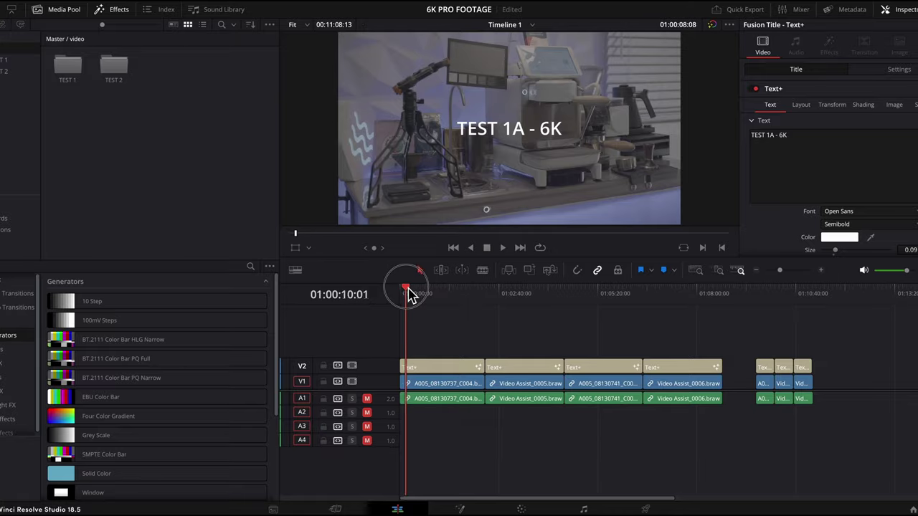
- Park the playhead on the TEST 1A - S5 clip and check the program's version information
drag(409, 294, 507, 306)
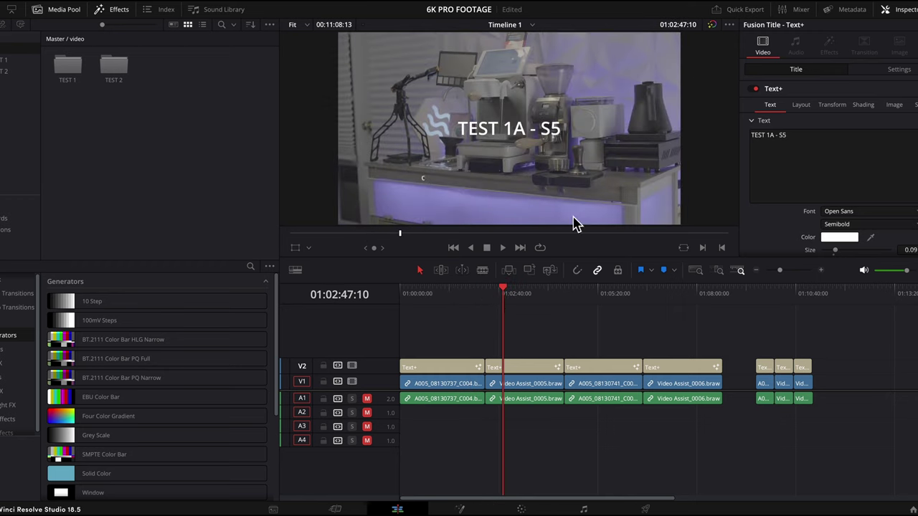
click(506, 293)
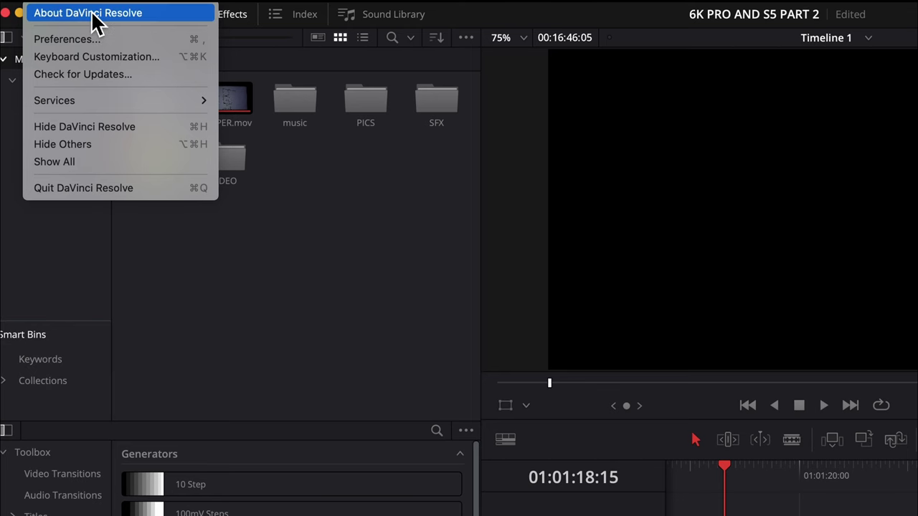
click(93, 12)
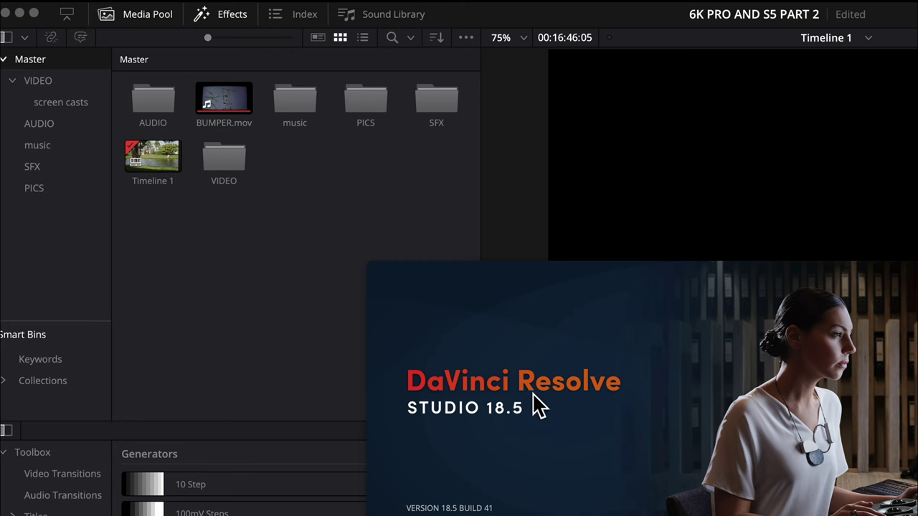
click(485, 450)
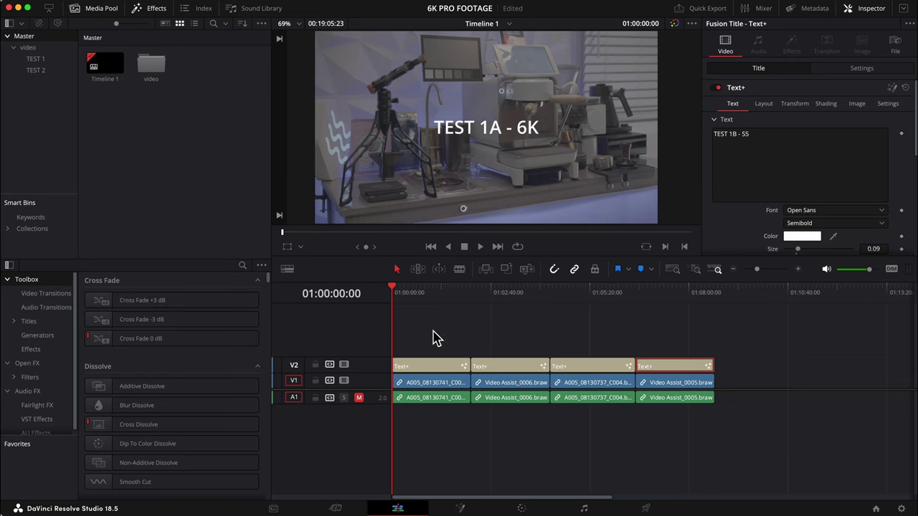
- Try selecting groups of timeline clips, then scrub back to the TEST 1A - 6K clip
drag(433, 331, 565, 441)
click(744, 394)
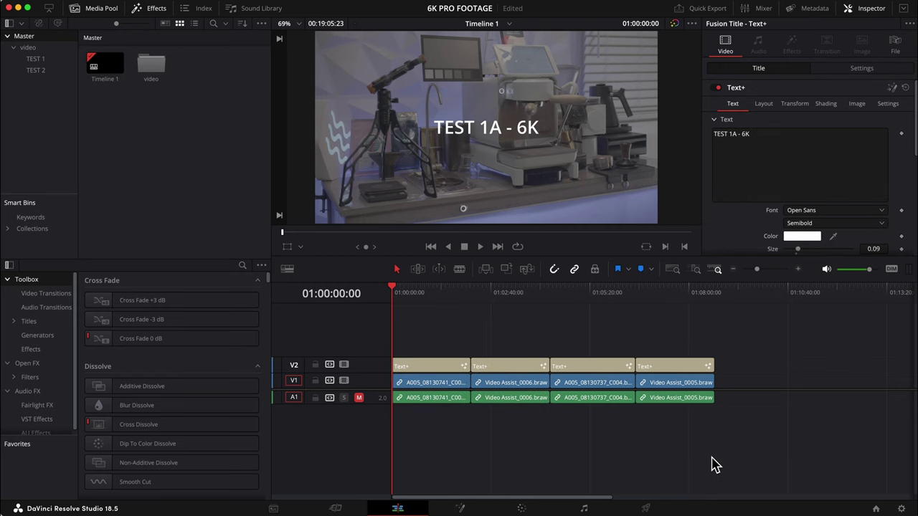
click(422, 337)
drag(405, 317, 511, 422)
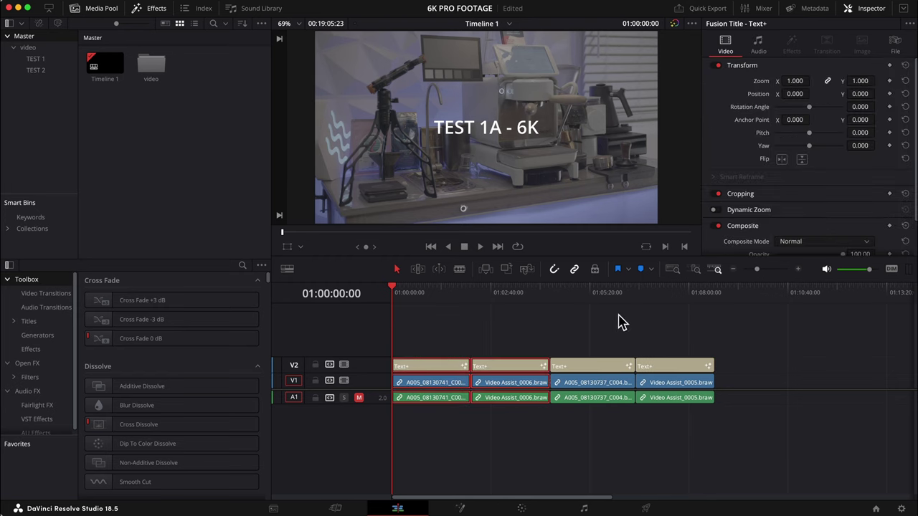
drag(616, 316, 663, 419)
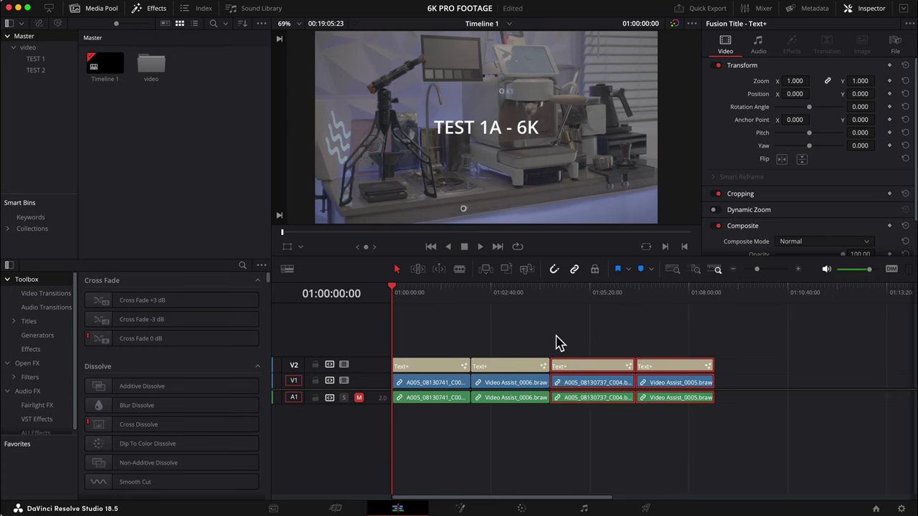
click(550, 340)
click(492, 294)
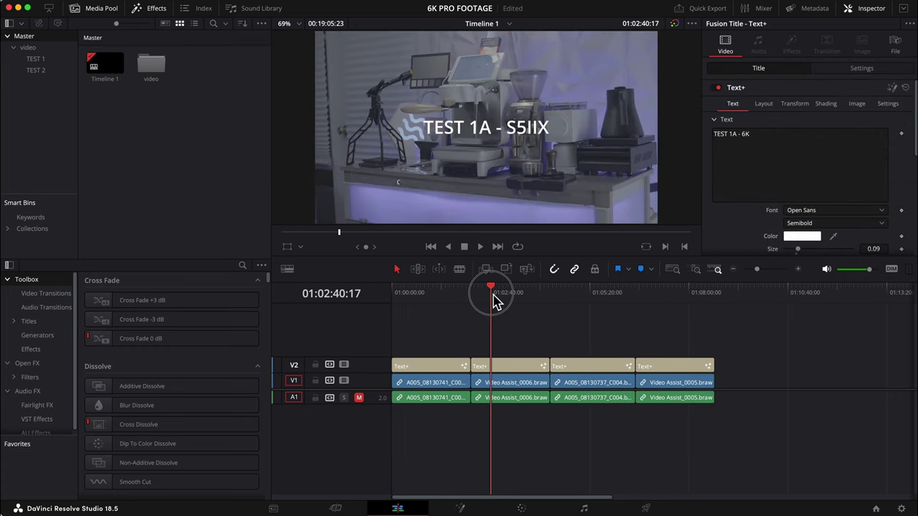
drag(493, 294, 692, 312)
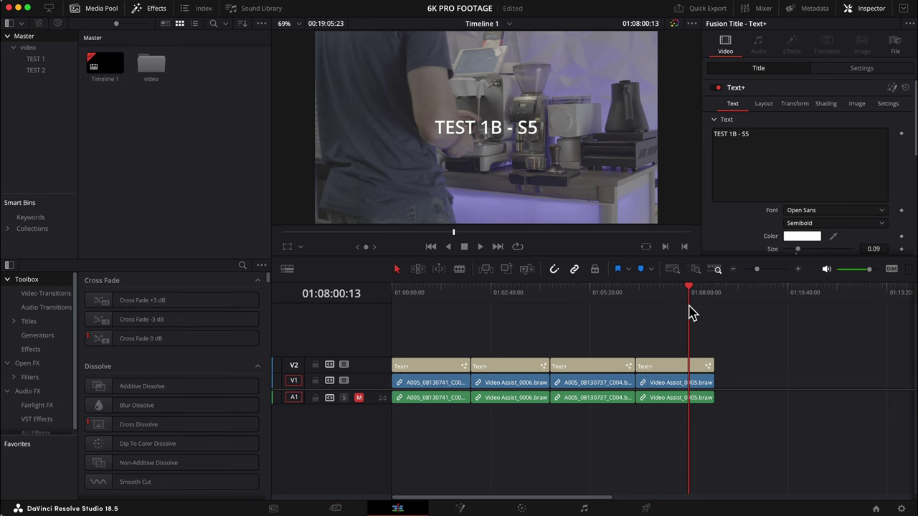
drag(690, 312, 420, 328)
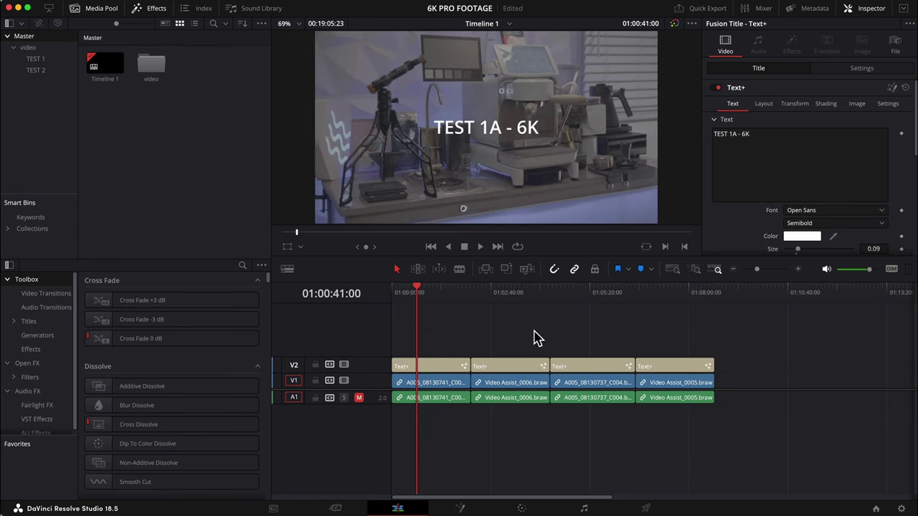
- On the Color page, decode clip 03 TEST 1A - S5IIX at Clip level with Highlight Recovery on
click(521, 508)
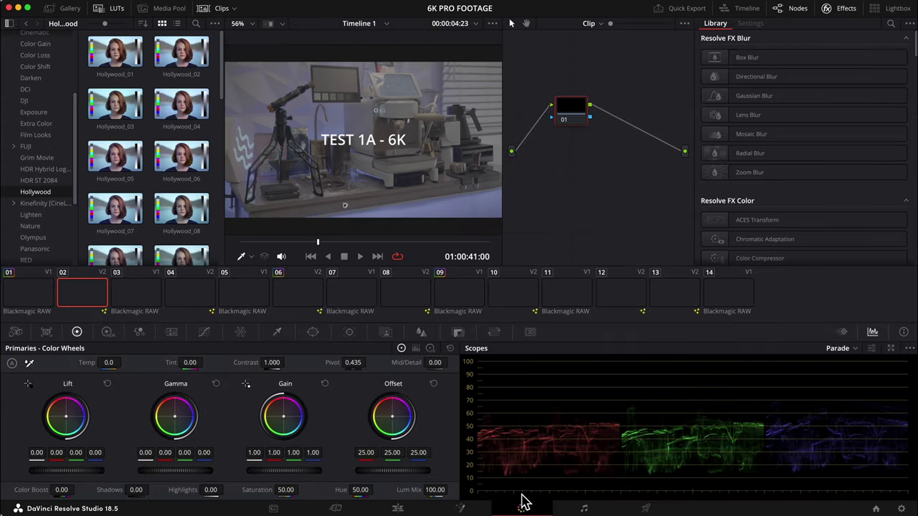
click(136, 301)
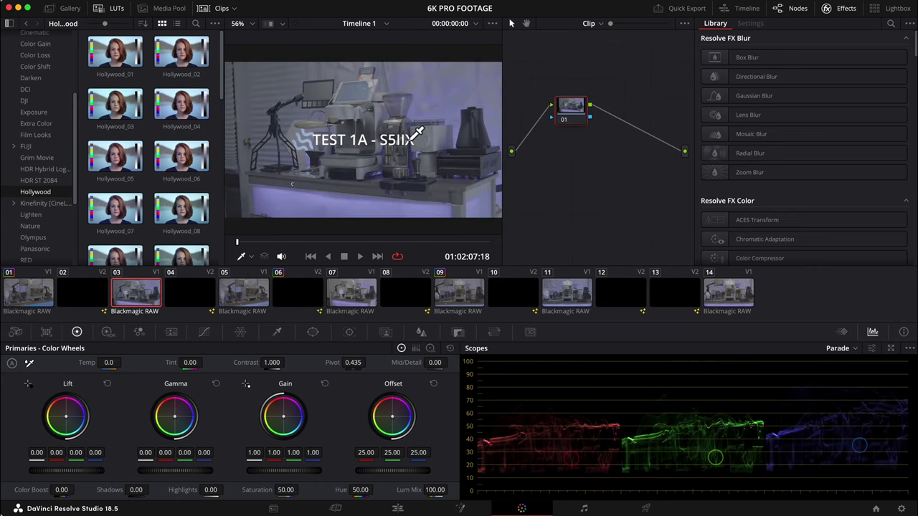
click(16, 333)
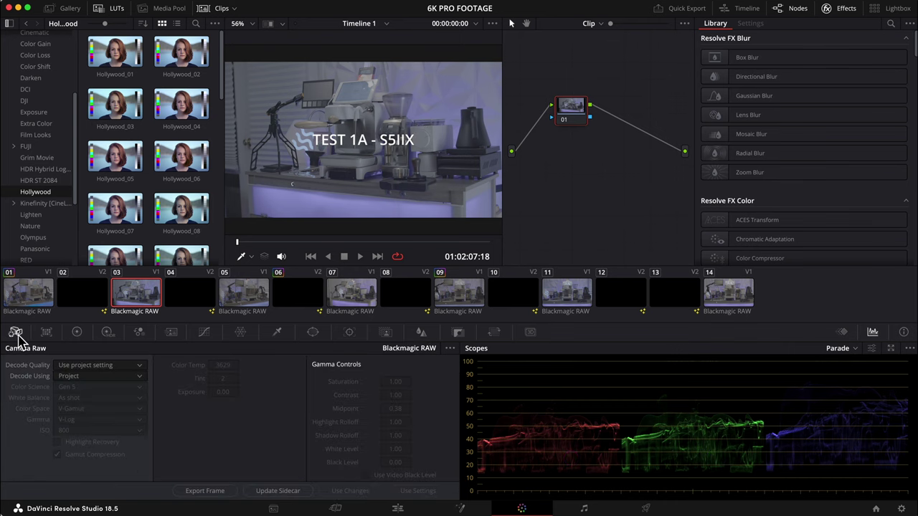
click(77, 377)
click(89, 425)
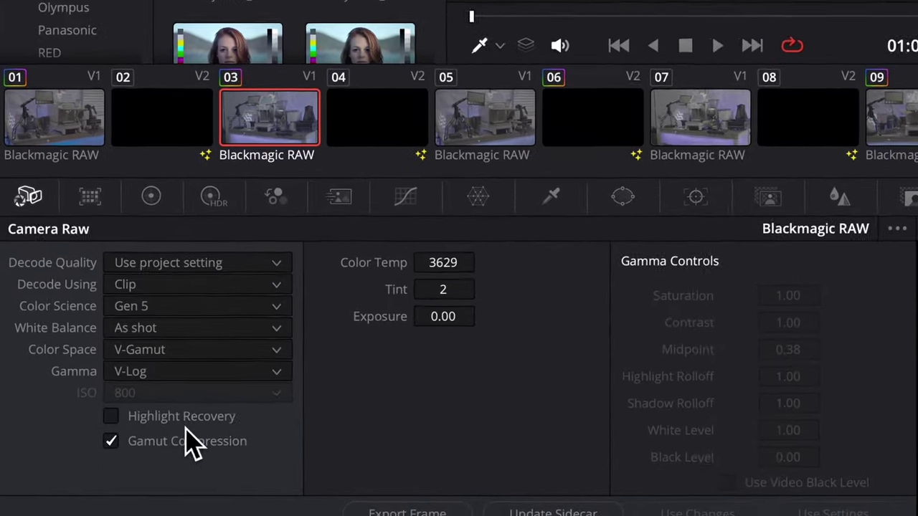
click(120, 412)
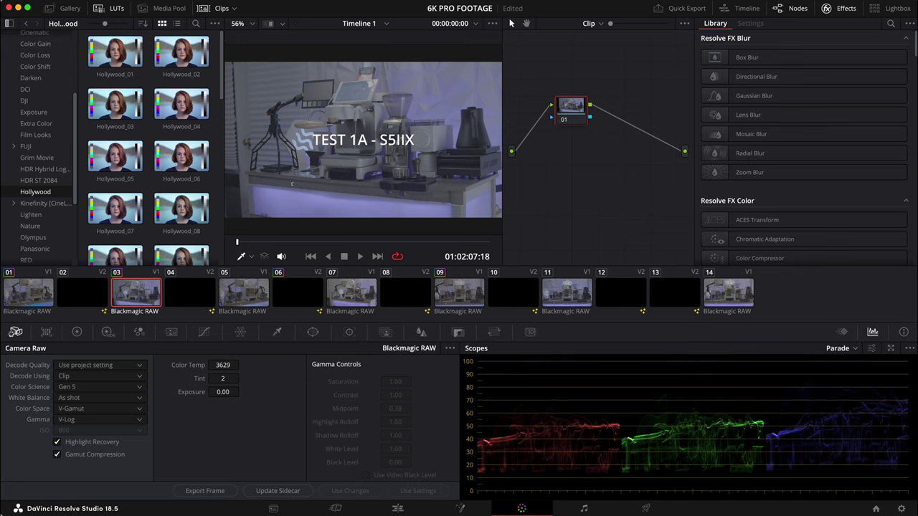
- Set clip 07 TEST 1B - S5 to decode using Clip raw settings
click(352, 295)
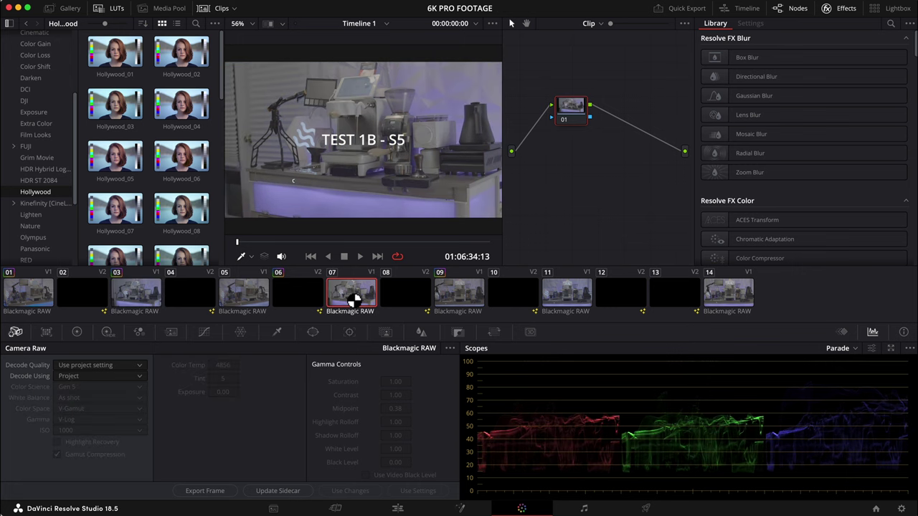
click(107, 377)
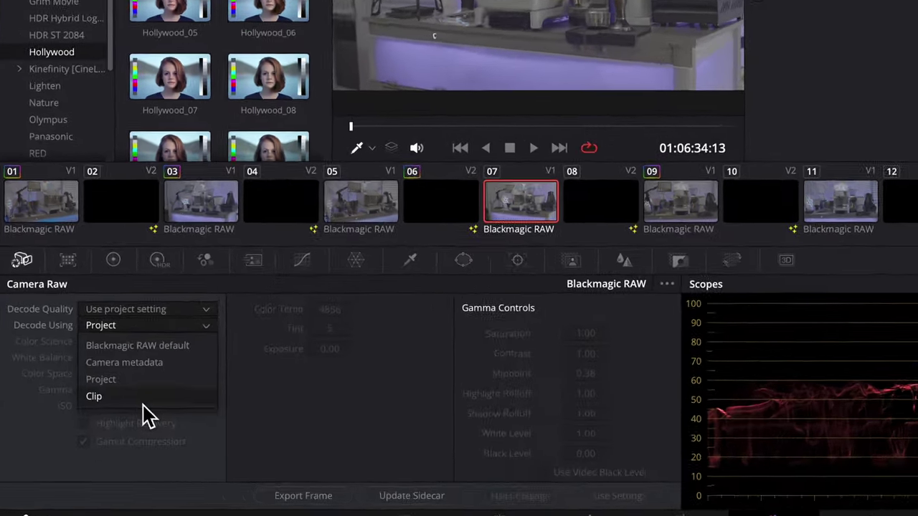
click(93, 425)
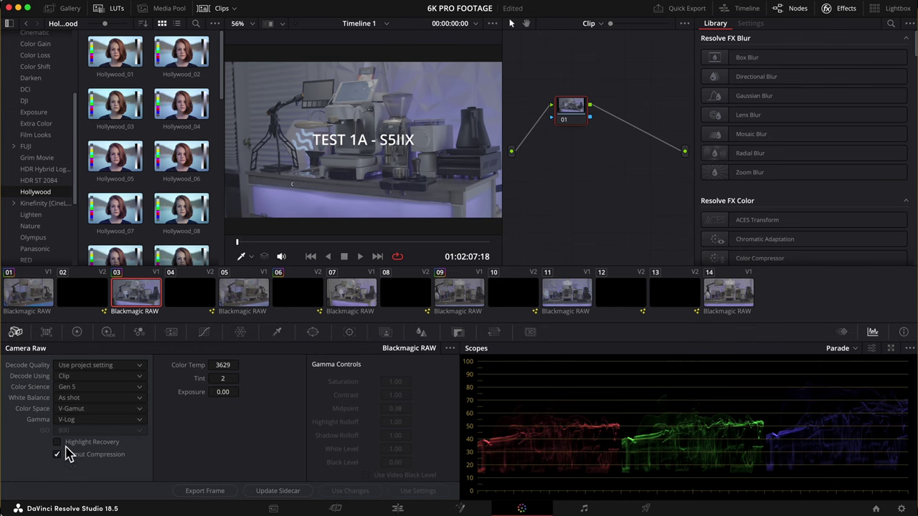
- Tick Highlight Recovery in Camera Raw for the selected S5 clip
click(58, 444)
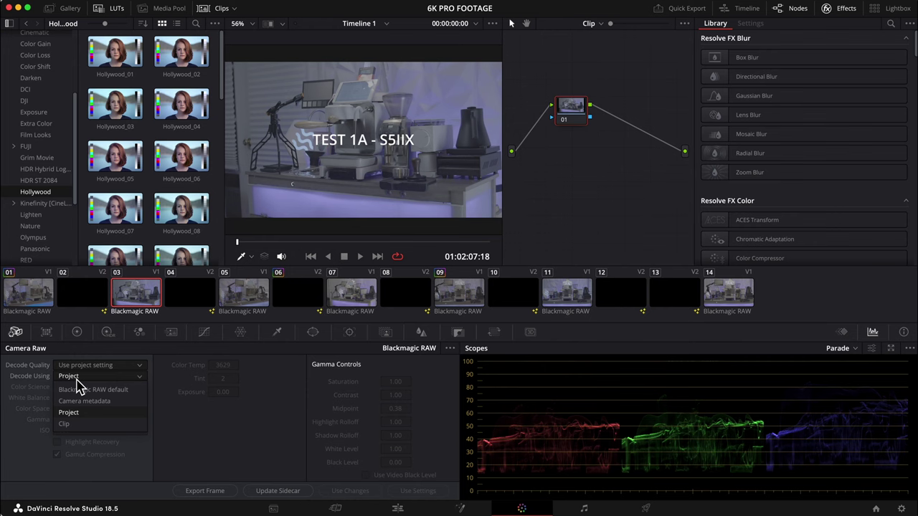
- Decode clip 03 at Clip level with Highlight Recovery and 4000 K, then share its settings with clip 07
click(90, 429)
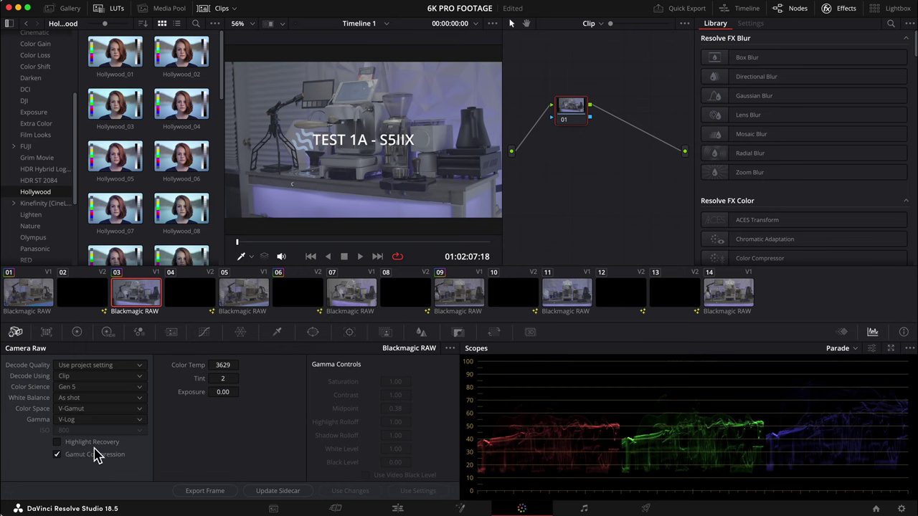
click(57, 442)
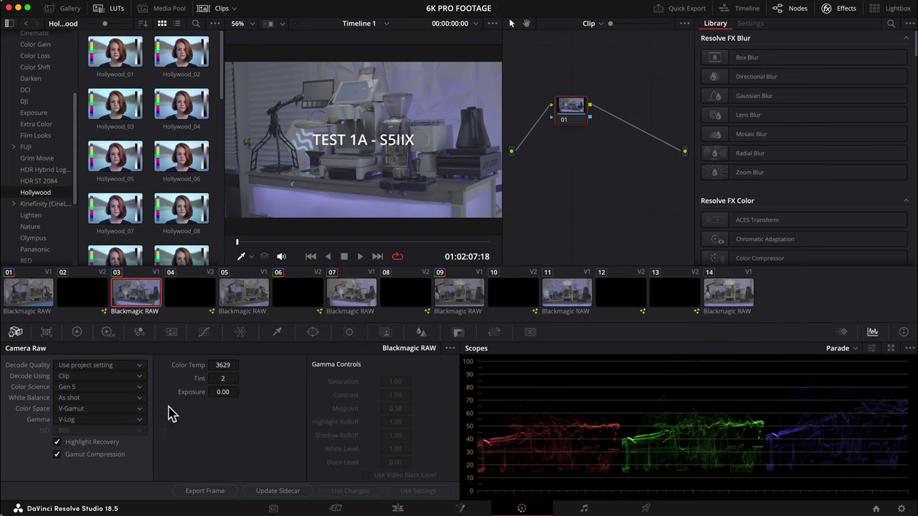
click(223, 365)
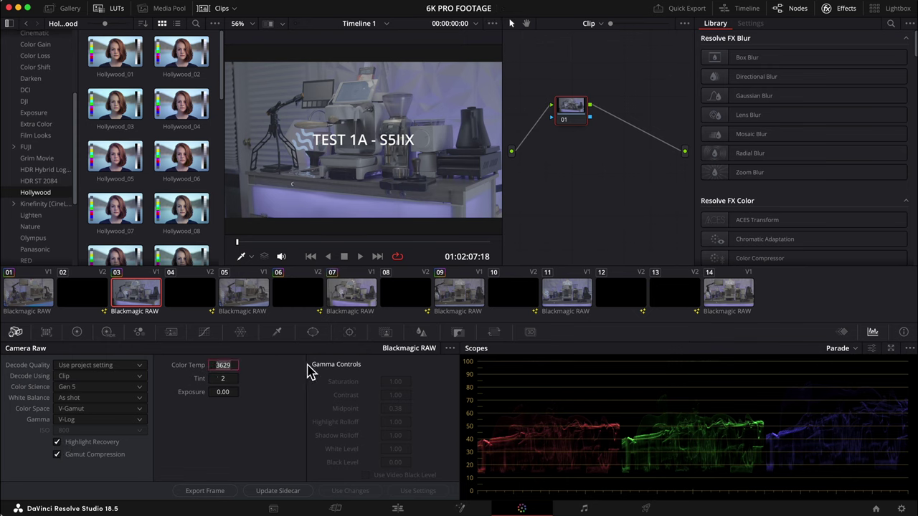
key(Return)
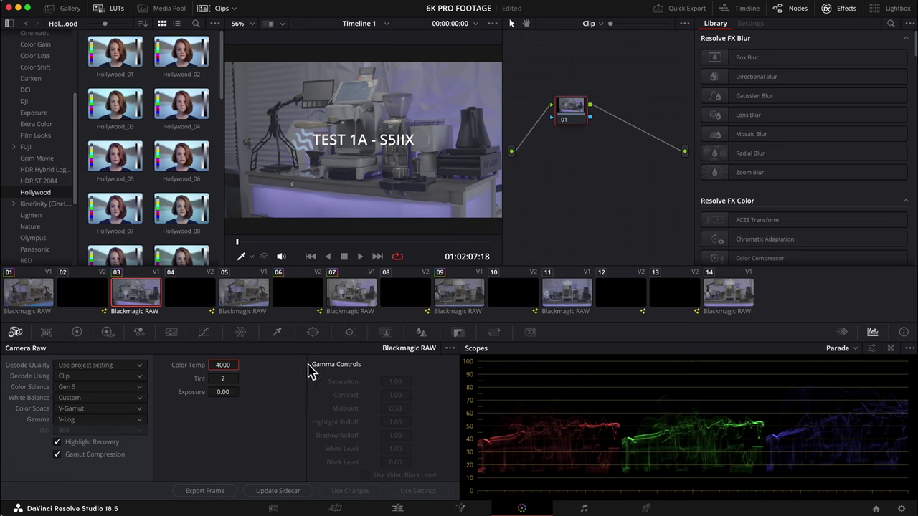
super+click(349, 307)
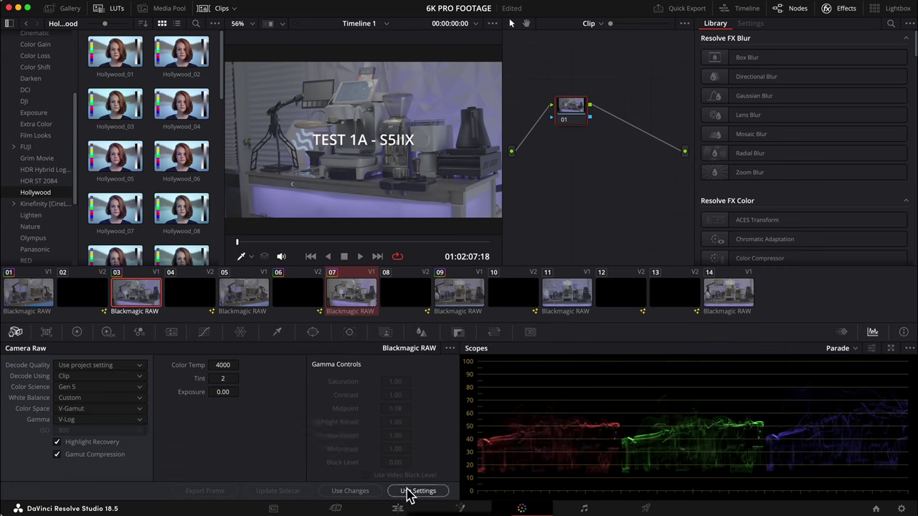
click(346, 305)
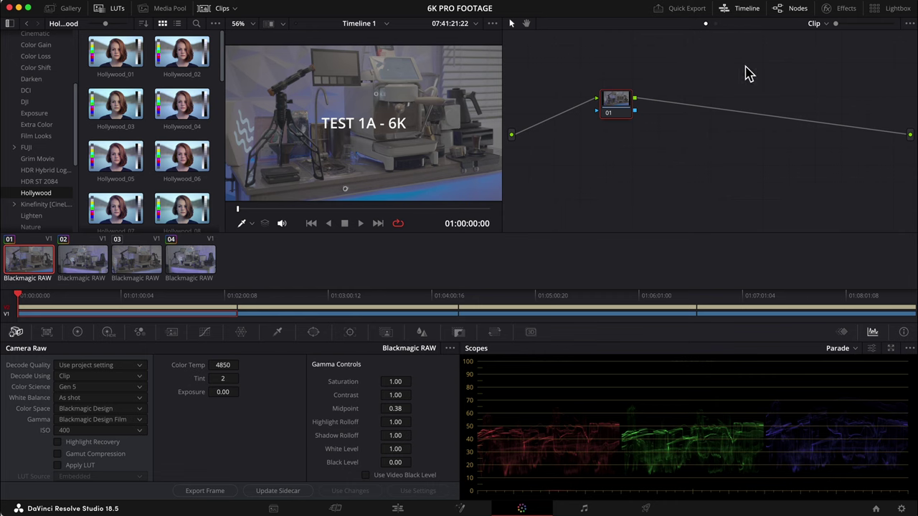
- Toggle the Effects library open and closed, keeping the node graph at Clip level
click(843, 13)
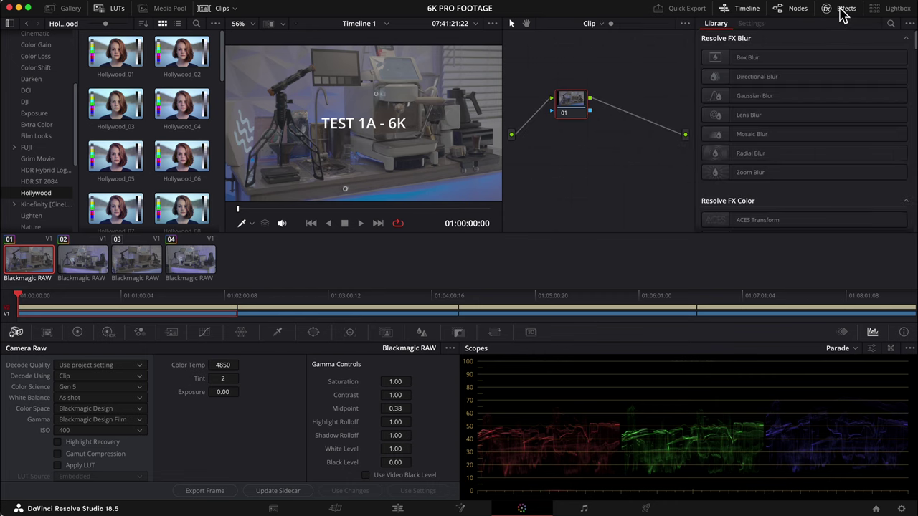
click(601, 39)
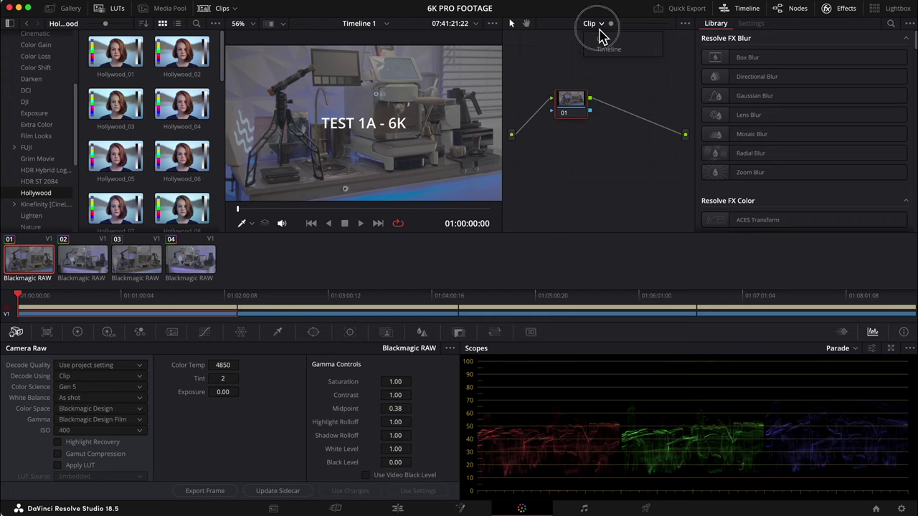
click(836, 10)
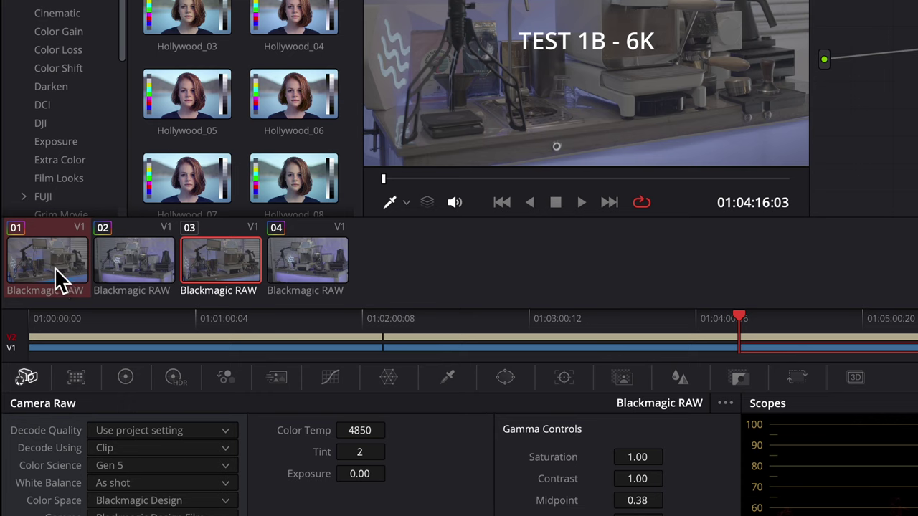
- Put clips 01, 02 and 04 into new groups named 6K, S5iix and S5
right_click(60, 281)
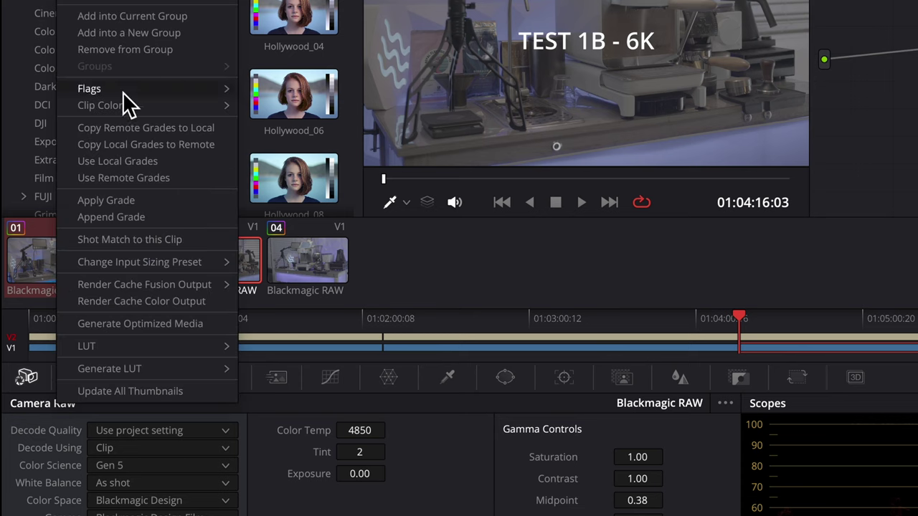
click(150, 34)
text(6)
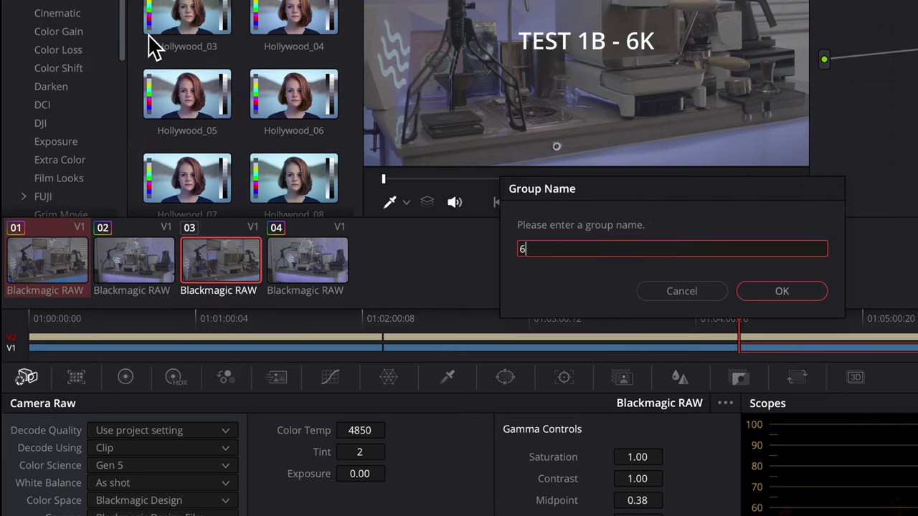
text(K)
key(Return)
click(159, 262)
right_click(157, 264)
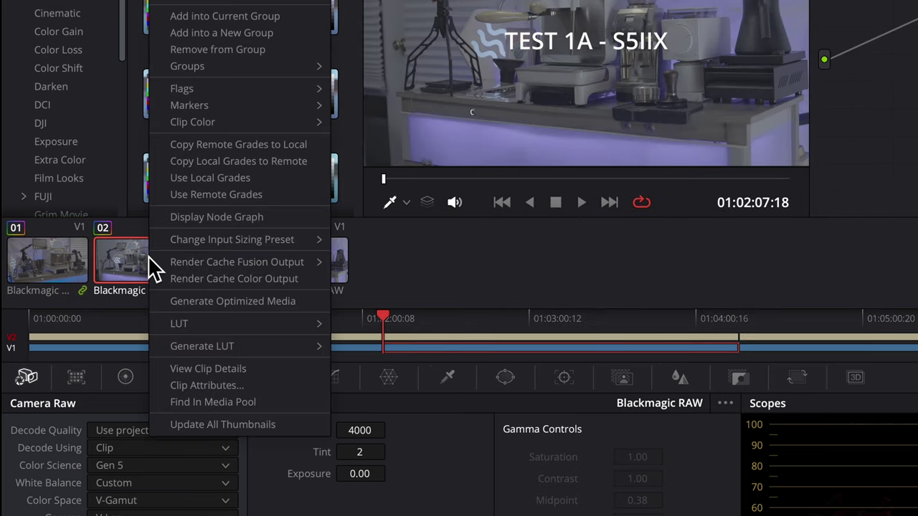
click(203, 33)
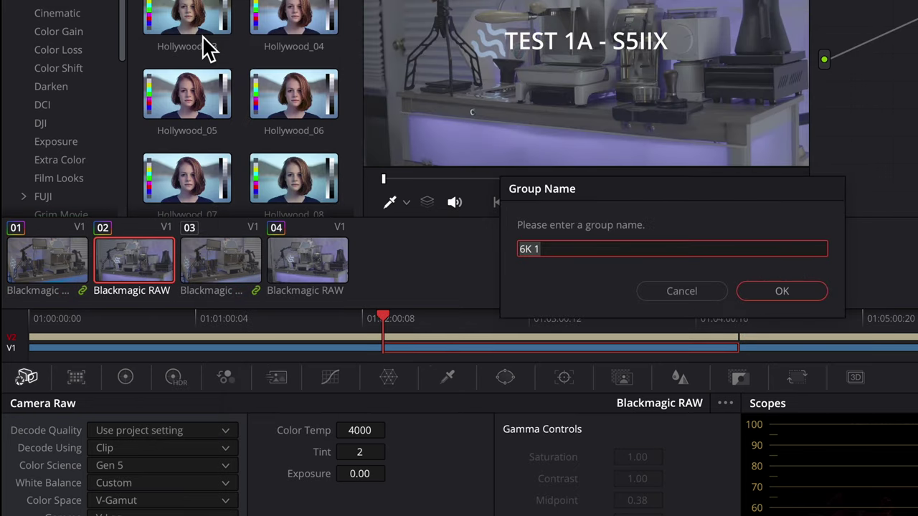
key(Return)
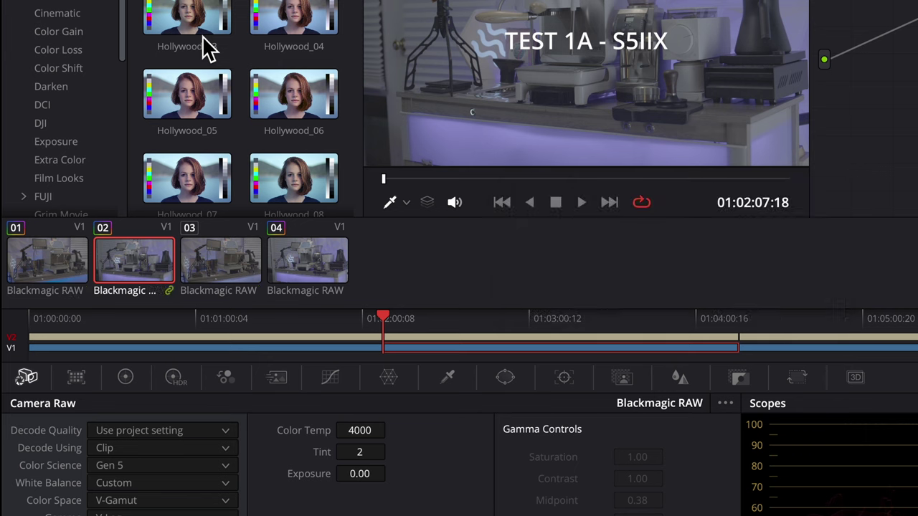
click(304, 265)
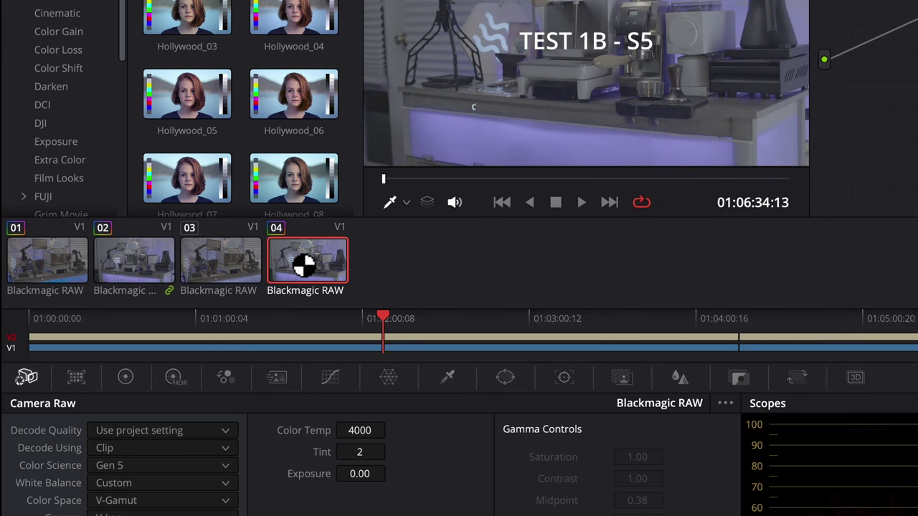
right_click(301, 264)
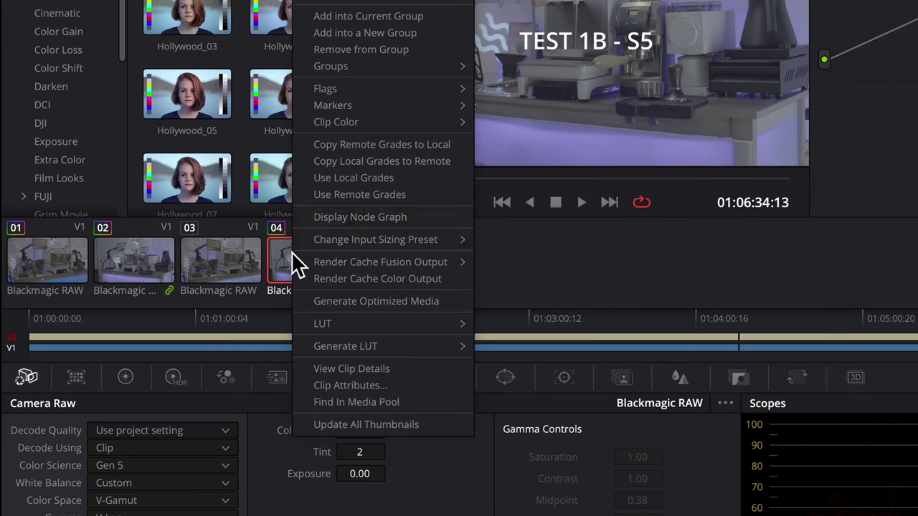
click(352, 39)
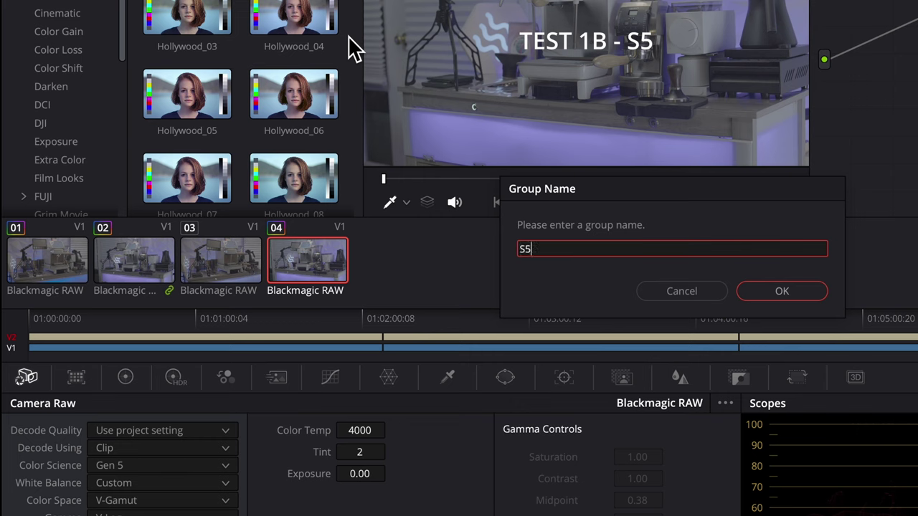
text(S5)
key(Return)
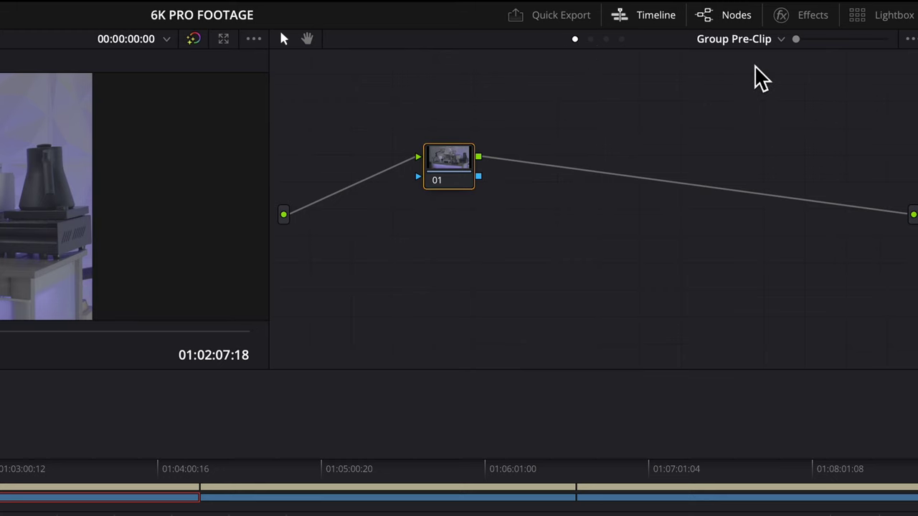
- Add an ACES Transform to node 01 mapping Panasonic Varicam VLog VGamut to ACEScct - CSC
click(809, 17)
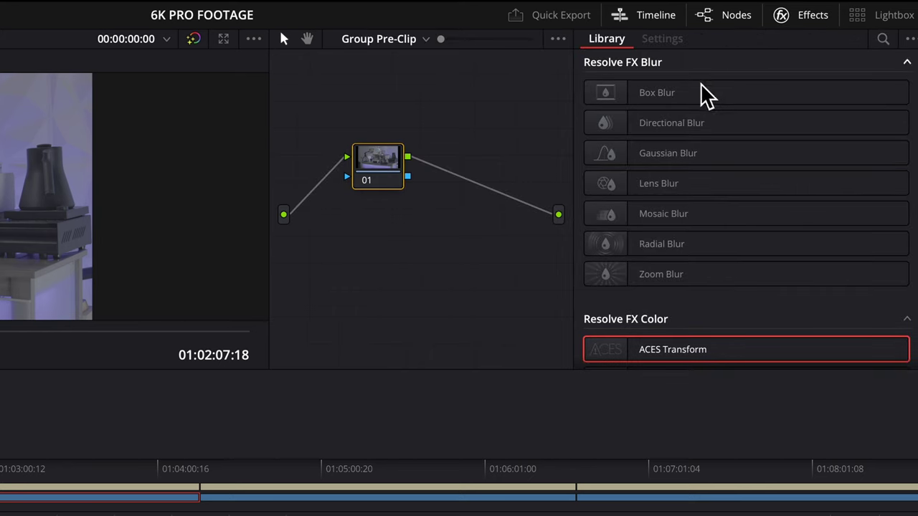
drag(645, 363, 400, 194)
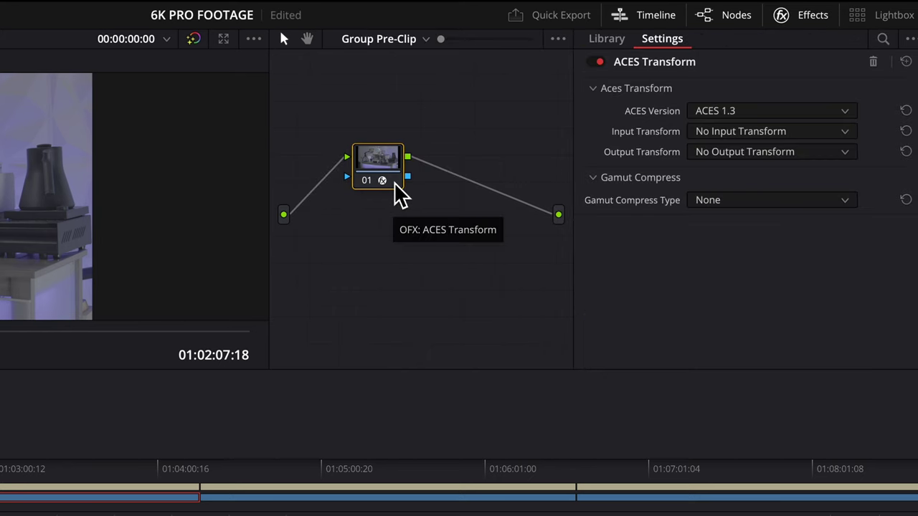
click(760, 131)
scroll(754, 211, down, 4)
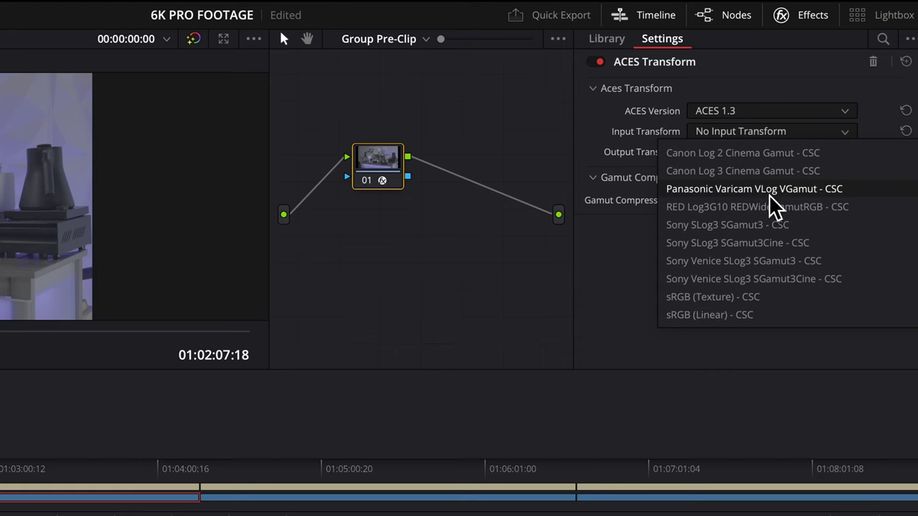
click(769, 195)
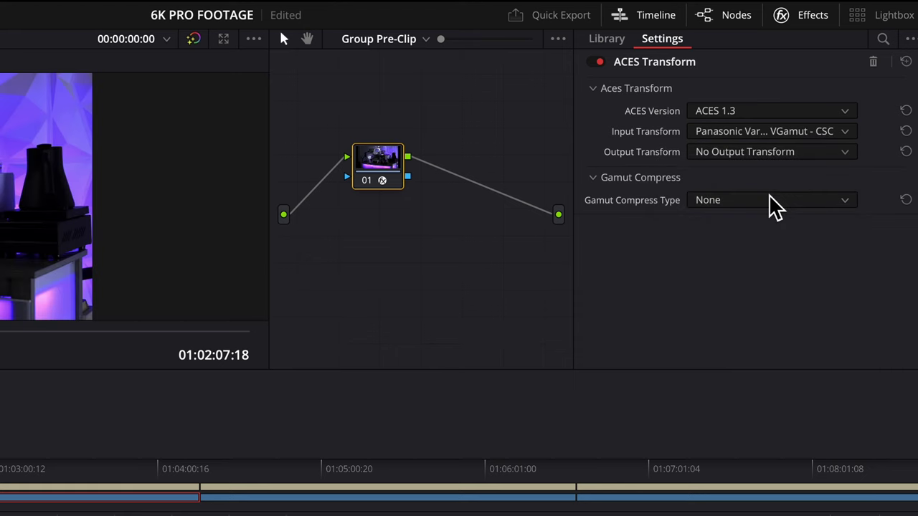
click(761, 155)
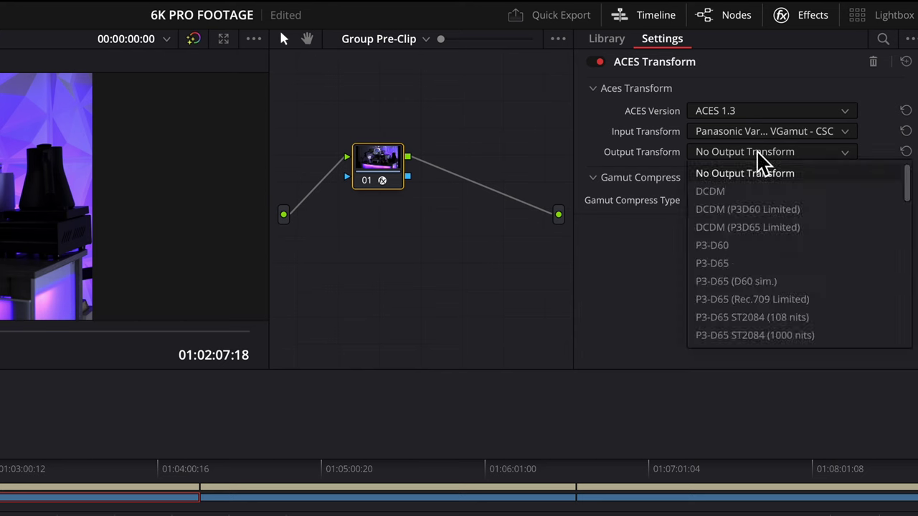
scroll(717, 265, down, 5)
click(753, 282)
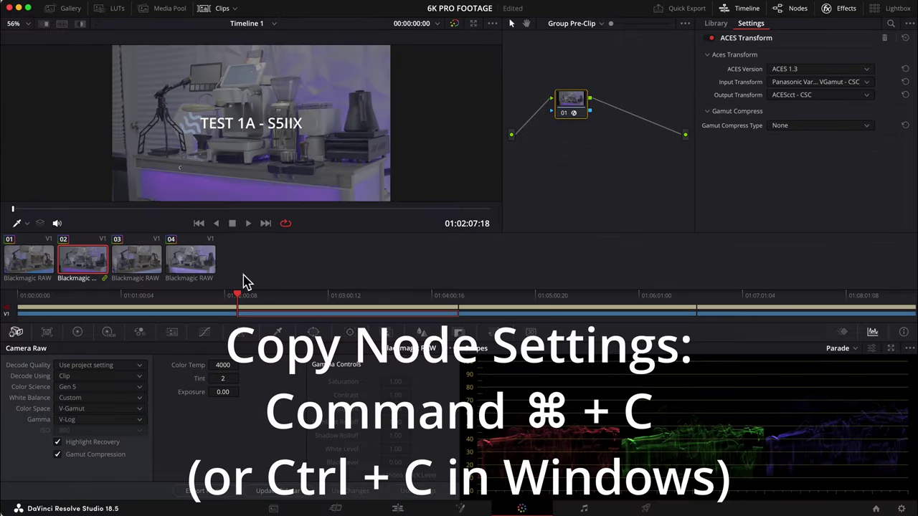
- Paste the ACES Transform onto clip 04 TEST 1B - S5
click(210, 272)
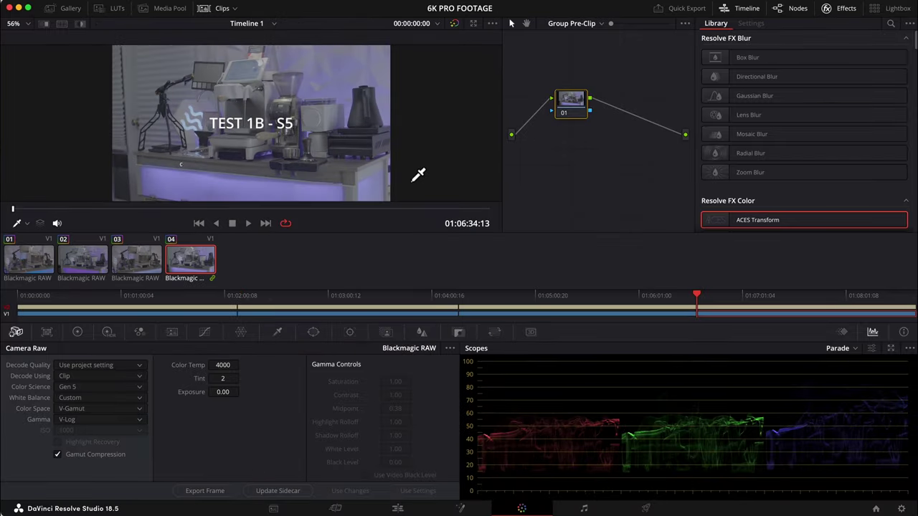
key(super+v)
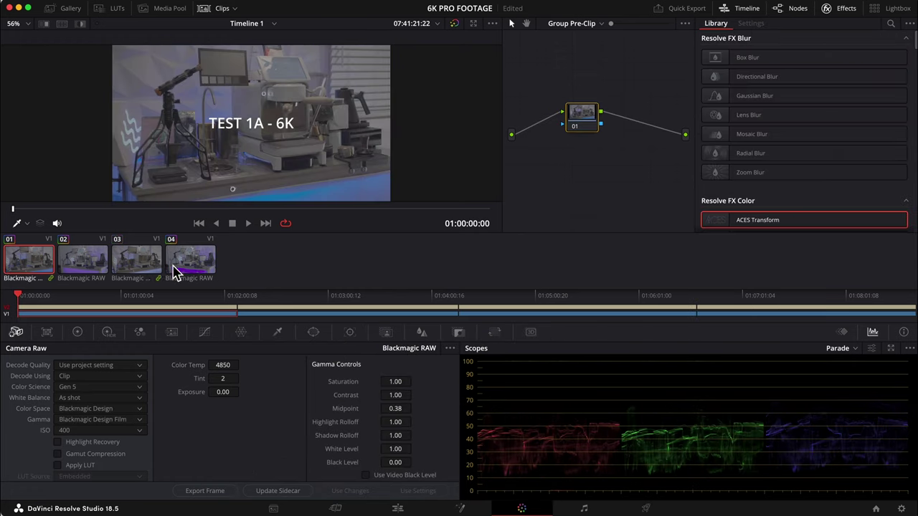
click(153, 265)
- Give clip 01's 6K group node an ACES Transform from Blackmagic Design Film Gen 5 to ACEScct - CSC
click(41, 263)
drag(742, 221, 585, 126)
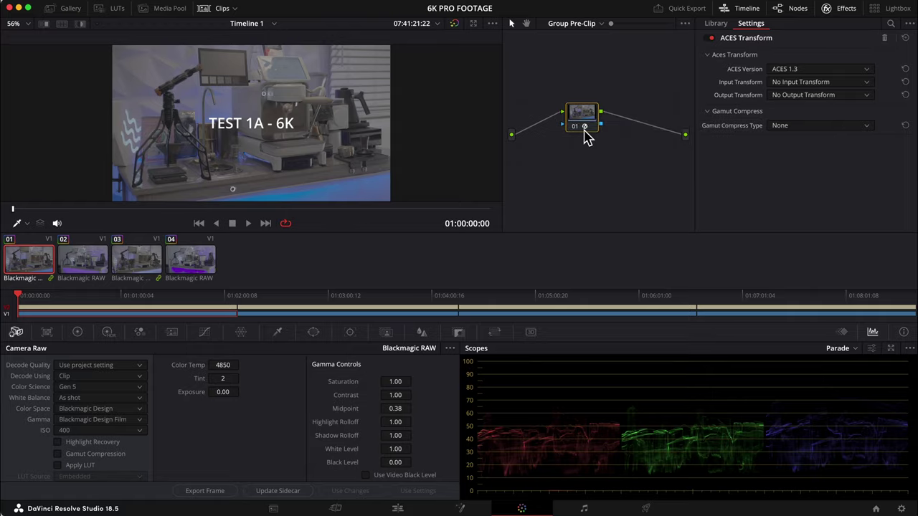
click(799, 90)
scroll(727, 240, down, 3)
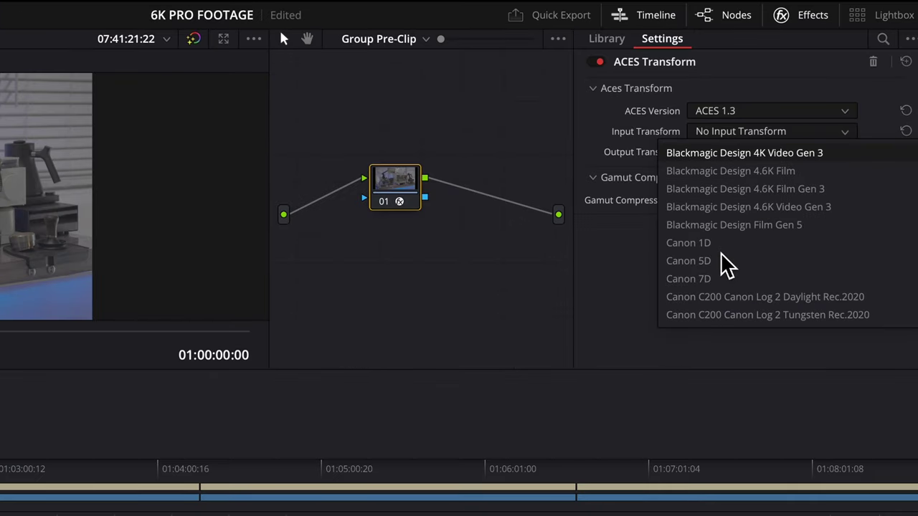
click(729, 228)
click(755, 153)
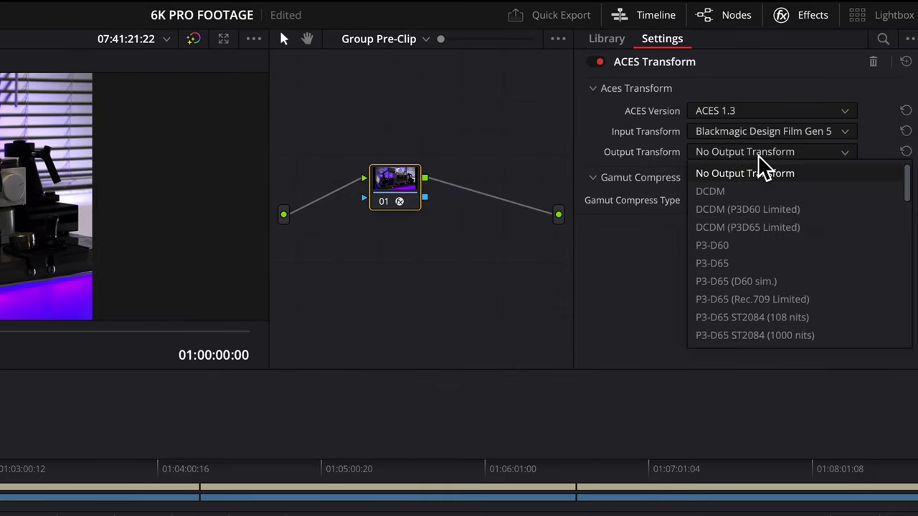
scroll(747, 246, down, 10)
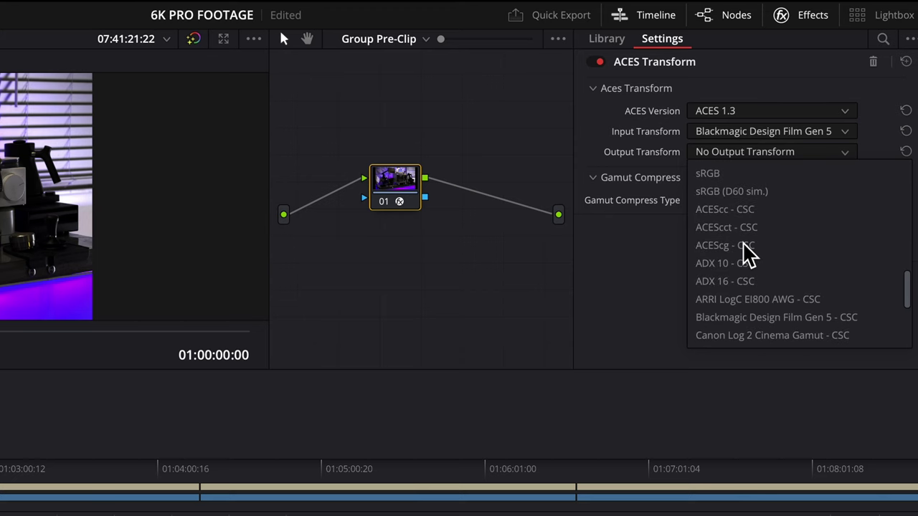
click(752, 228)
- Add corrector node 01 to the timeline node graph, wired between its input and output
click(403, 42)
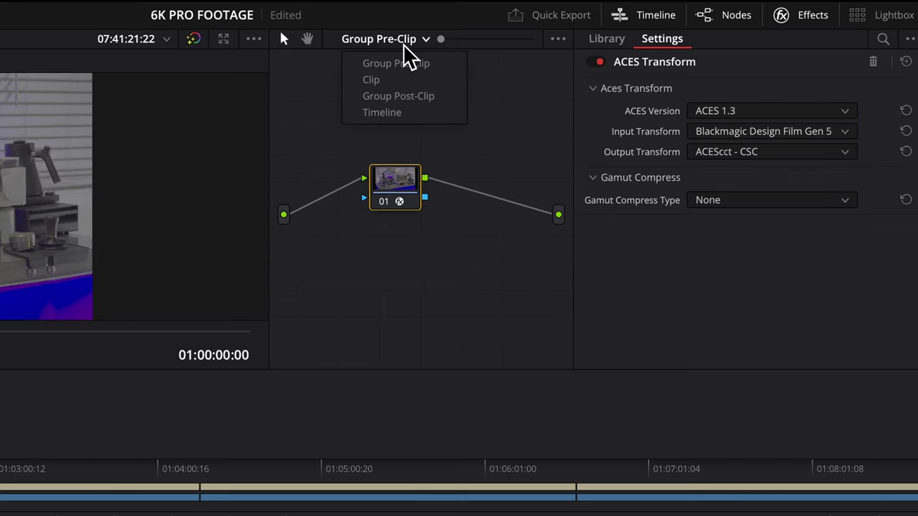
click(409, 120)
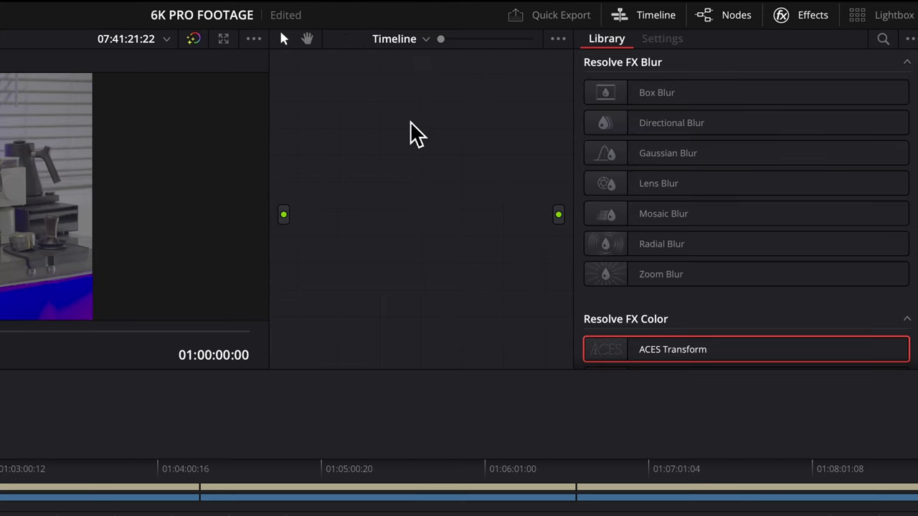
right_click(314, 218)
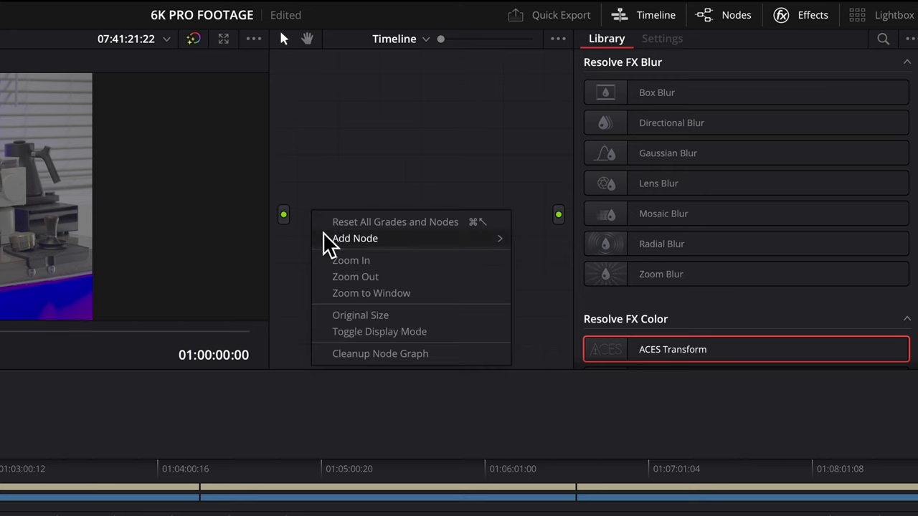
mouse_move(410, 243)
click(532, 242)
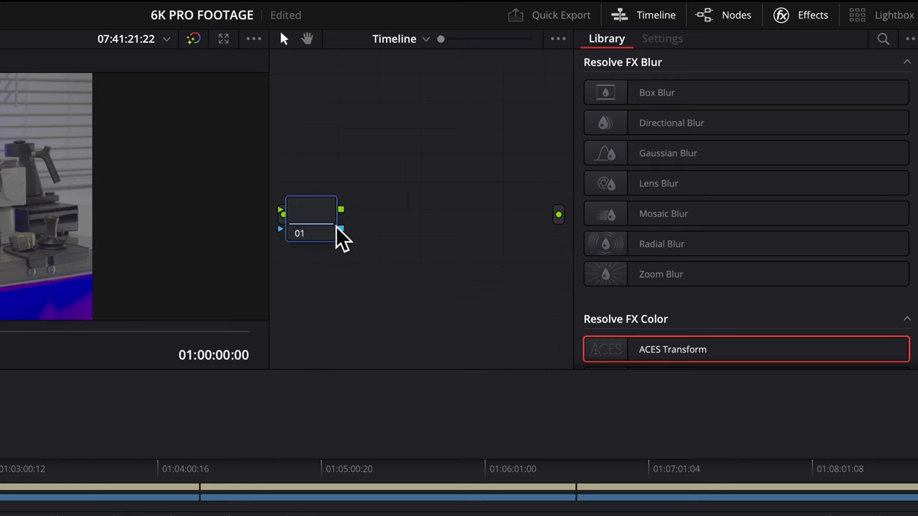
drag(335, 231, 558, 213)
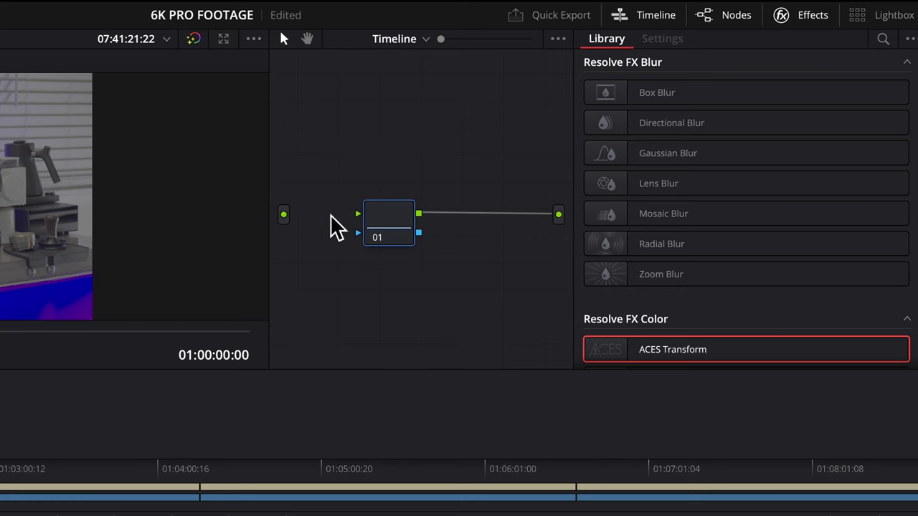
drag(287, 215, 358, 214)
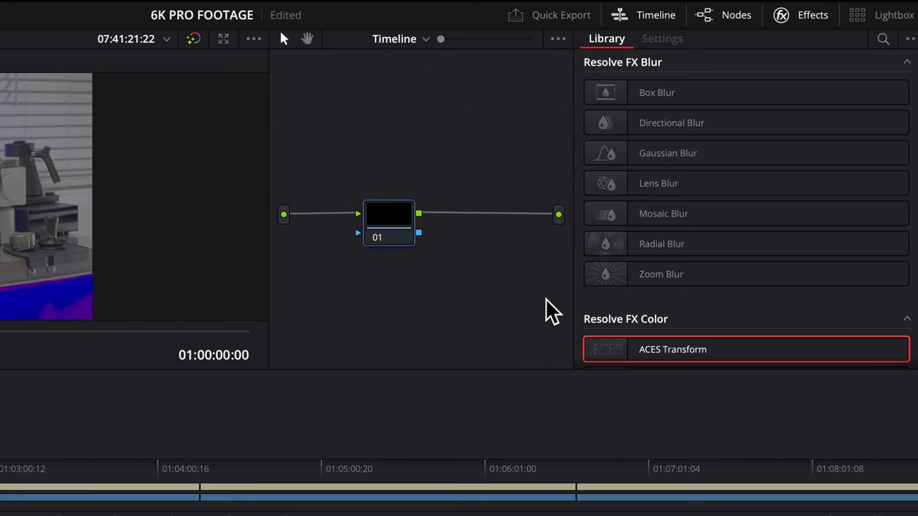
- Apply an ACES Transform to node 01 converting ACEScct - CSC to Rec.709
drag(599, 351, 383, 228)
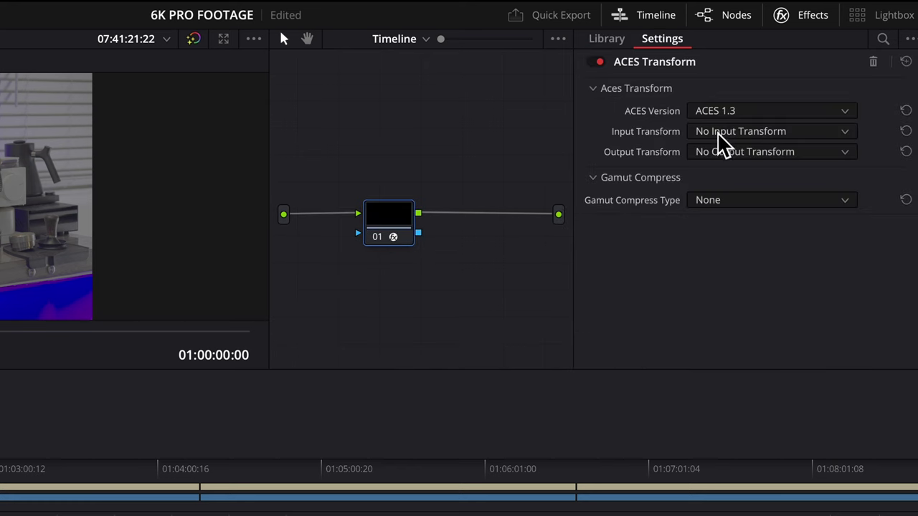
click(725, 150)
scroll(725, 223, down, 3)
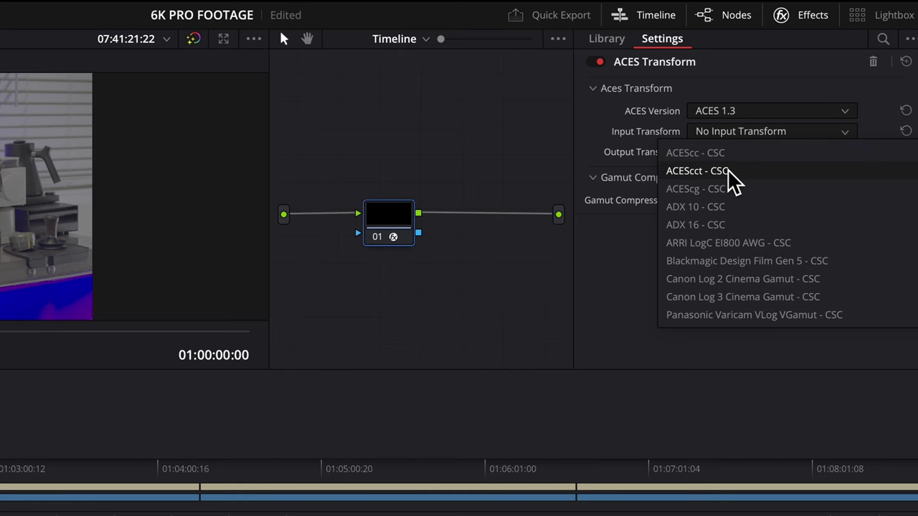
click(730, 172)
click(738, 151)
scroll(745, 233, down, 3)
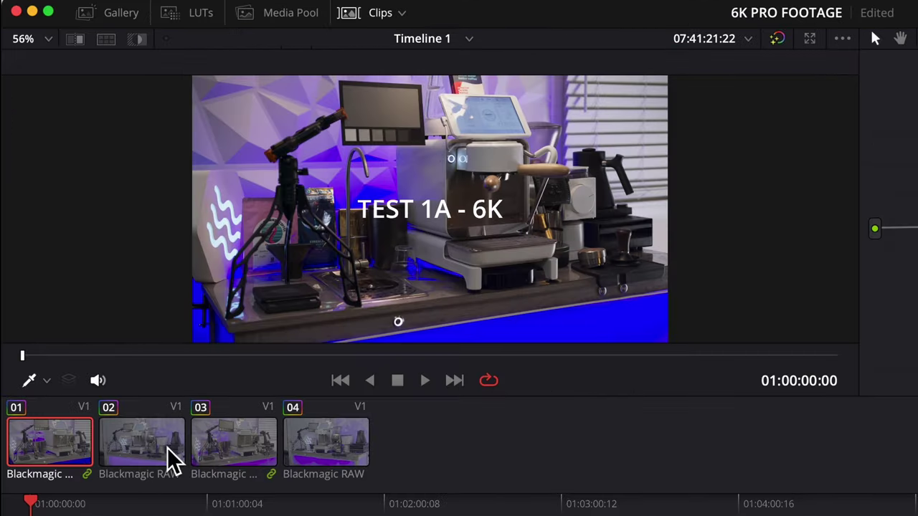
click(173, 459)
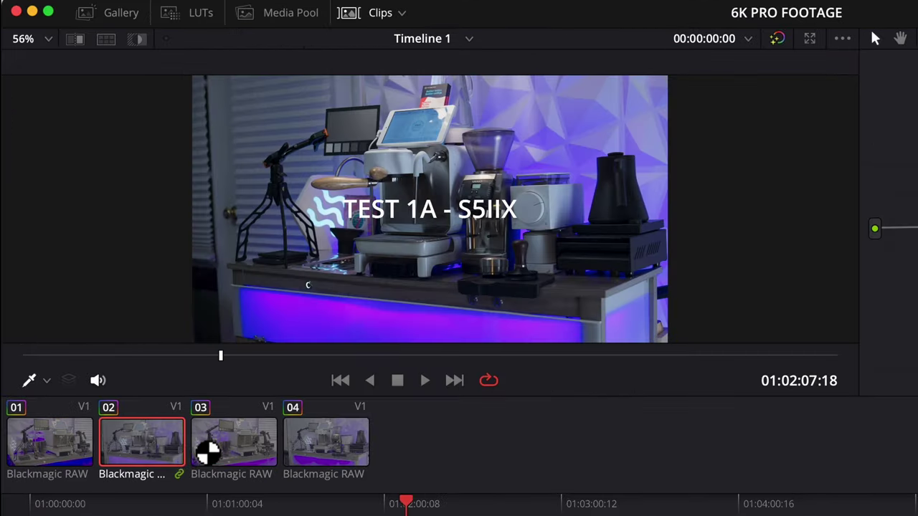
- Preview clips 03, 04 and 02, ending on clip 01 TEST 1A - 6K
click(208, 450)
click(304, 443)
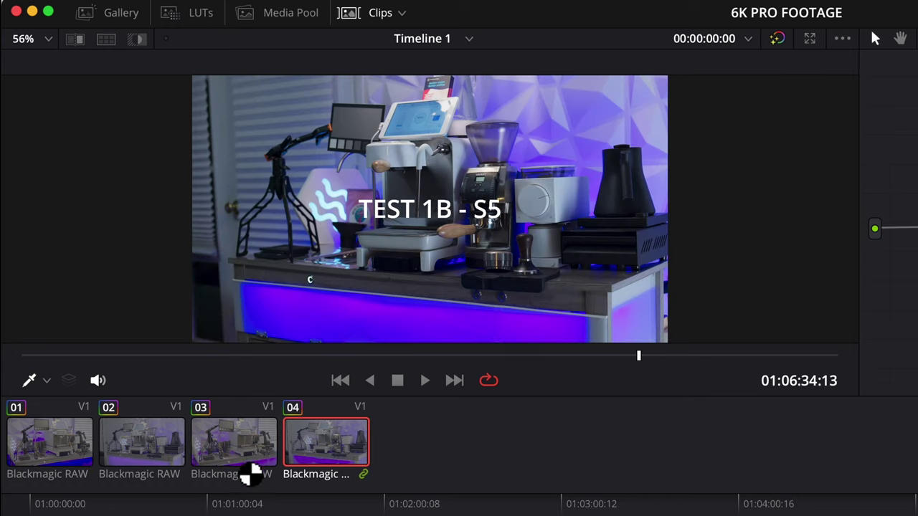
click(232, 436)
click(161, 461)
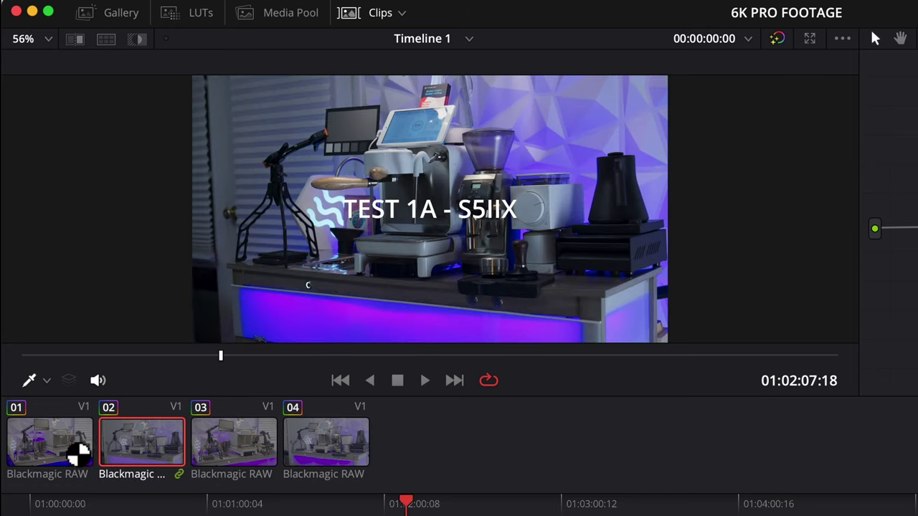
click(78, 451)
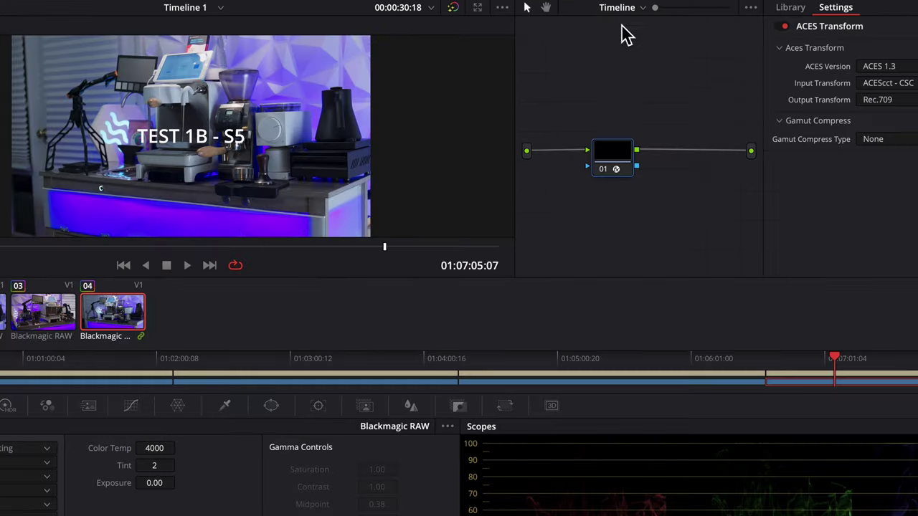
- Switch the node graph to the Group Post-Clip level
click(621, 9)
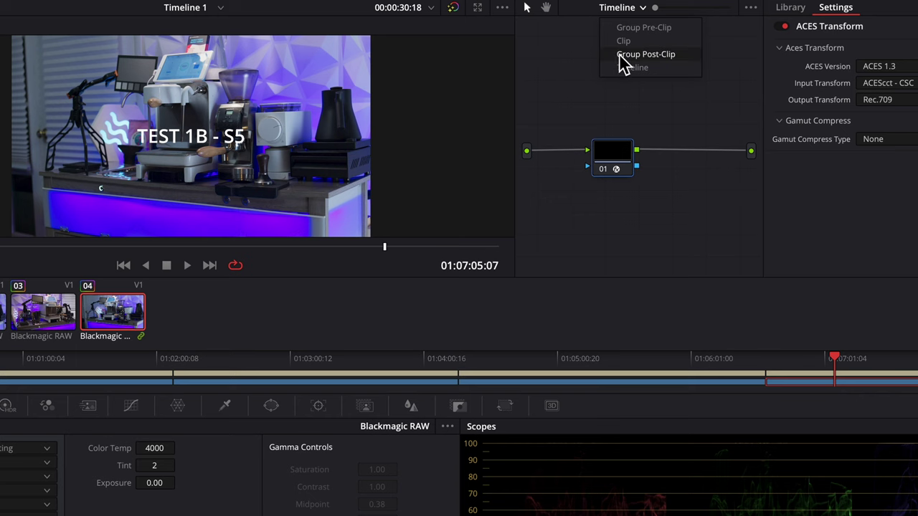
click(632, 56)
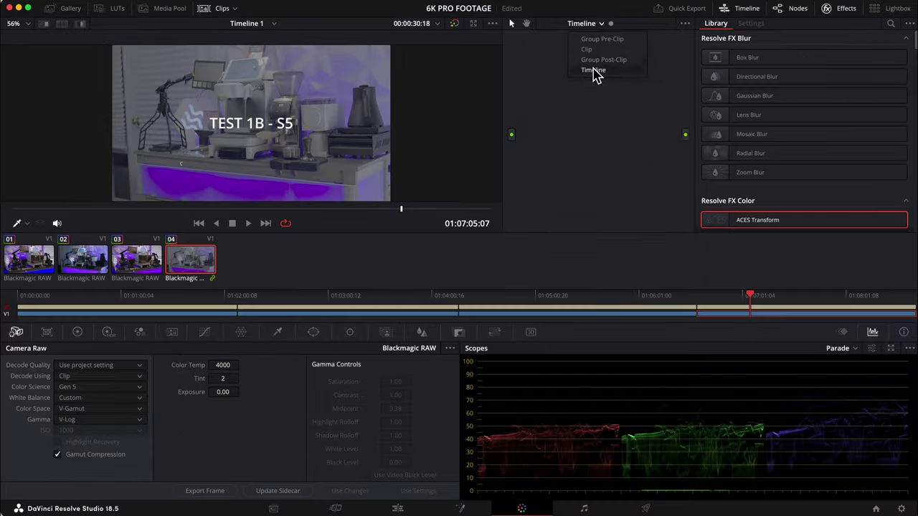
click(598, 57)
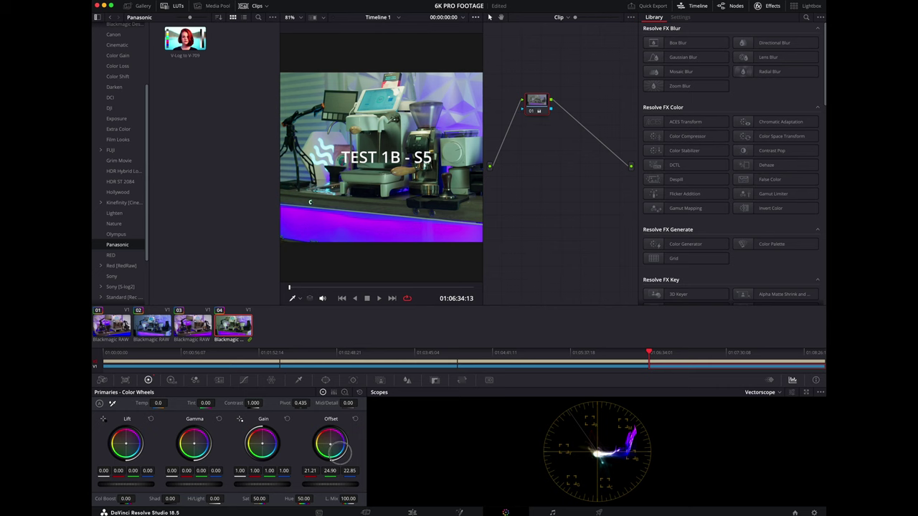
- Warm clip 04 toward orange by pulling blue down in Offset to 25.39, 23.50, 11.97
drag(334, 452, 304, 393)
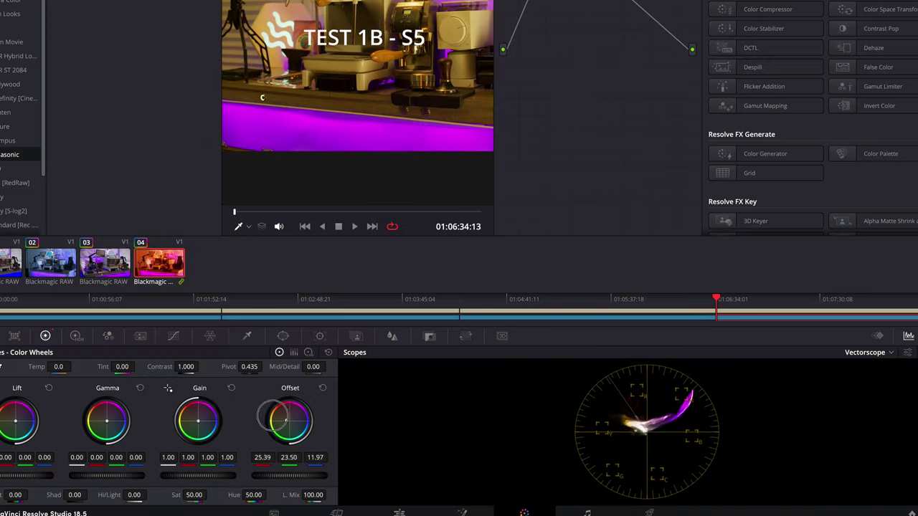
- Push the TEST 1B - S5 Offset wheel toward blue and back, ending neutral at 25.00
drag(274, 419, 291, 423)
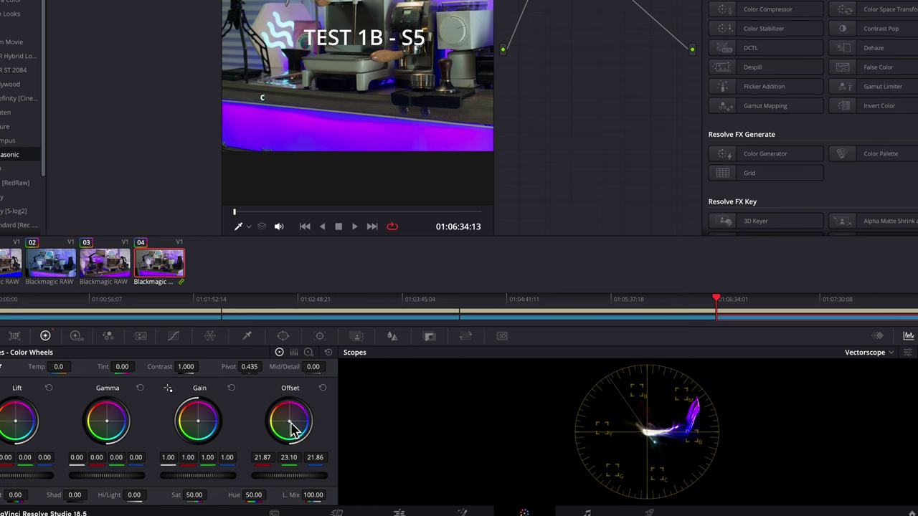
mouse_move(290, 422)
mouse_down()
mouse_move(319, 447)
mouse_move(351, 406)
mouse_move(227, 443)
mouse_move(249, 359)
mouse_move(265, 412)
mouse_move(280, 417)
mouse_up()
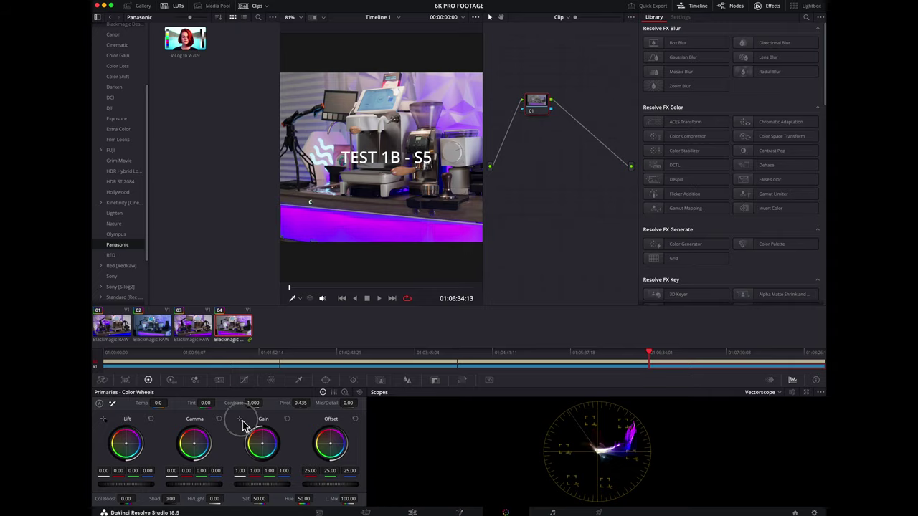
- Sample a bright white spot in the viewer with the Gain eyedropper to lift Gain above 1.00
click(326, 149)
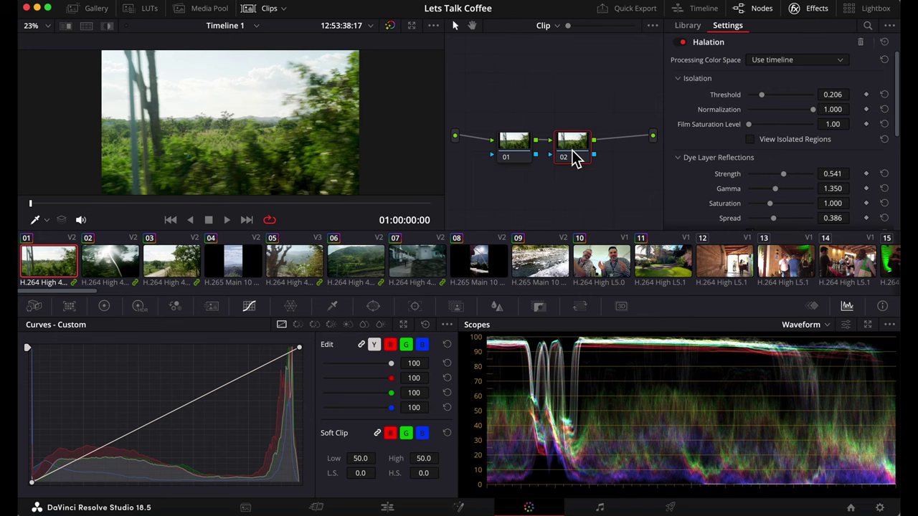
- Bypass nodes 02 and 01, then toggle Halation node 02 off and on, leaving it enabled
click(571, 159)
click(506, 157)
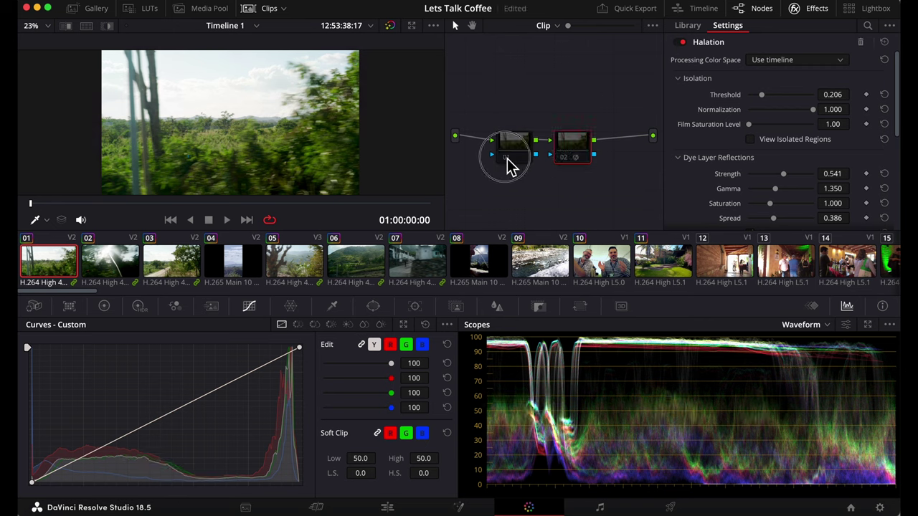
click(564, 161)
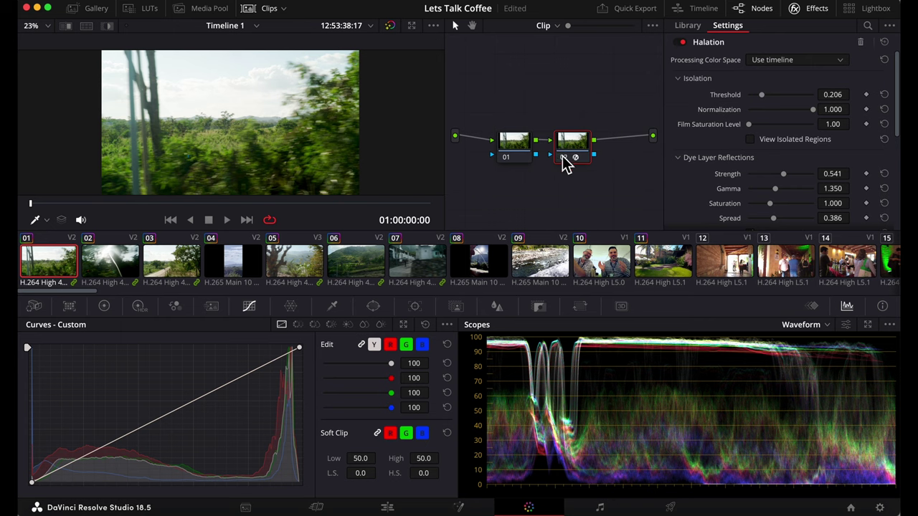
click(566, 161)
click(567, 161)
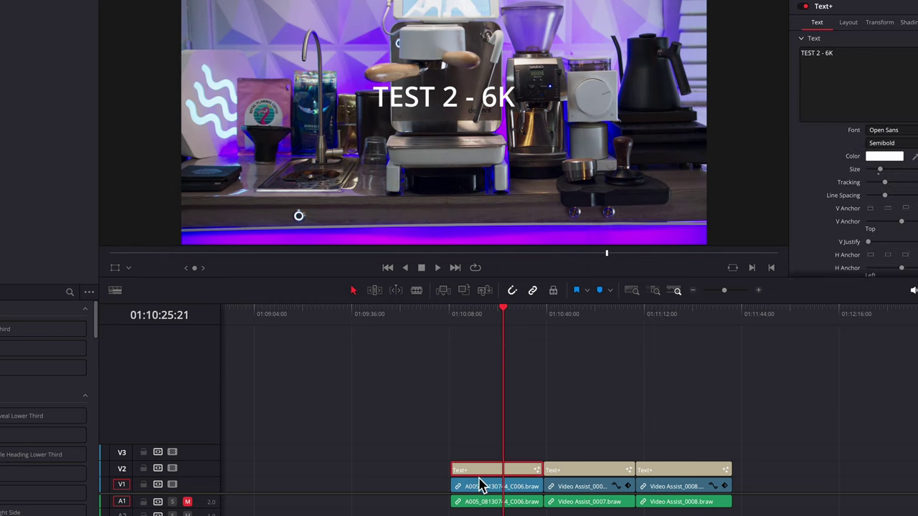
- Preview the TEST 2 - S5, TEST 2 - S5IIX and TEST 2 - 6K clips in turn, ending on TEST 2 - 6K
click(481, 487)
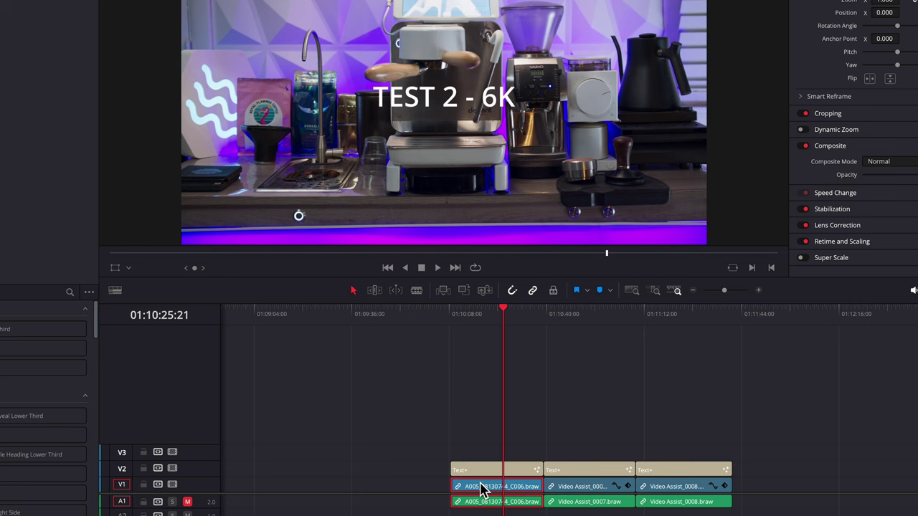
click(682, 487)
click(566, 316)
click(665, 316)
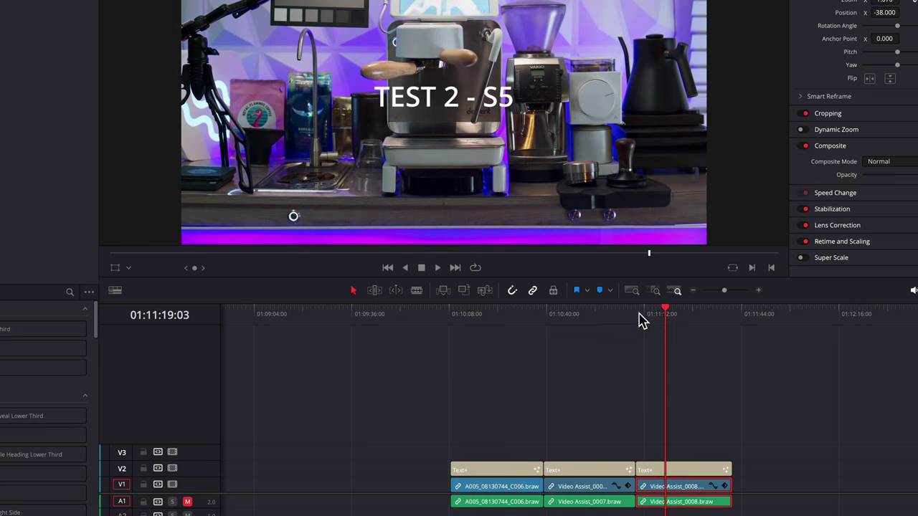
click(600, 316)
click(494, 315)
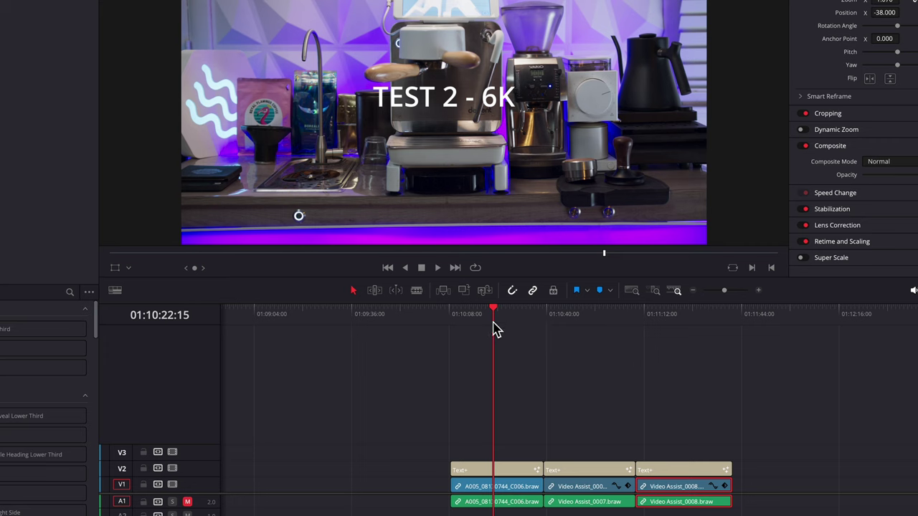
click(578, 316)
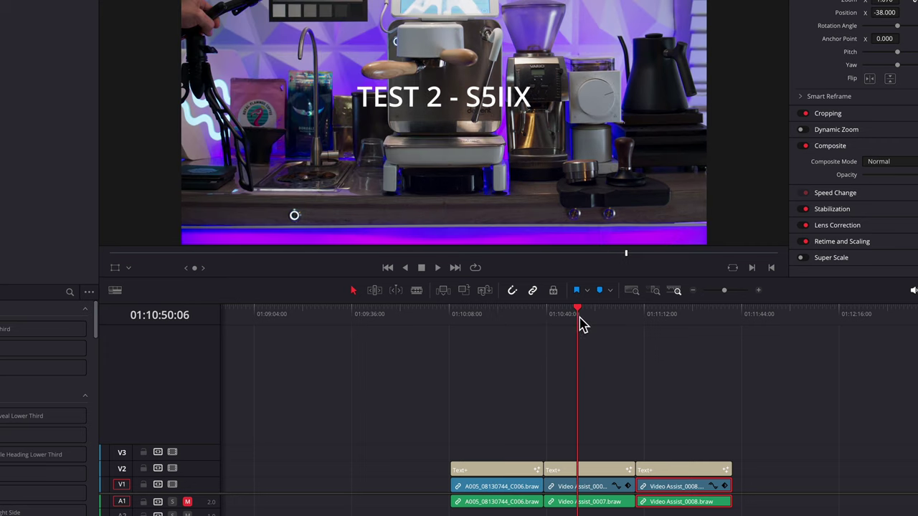
click(683, 315)
click(583, 315)
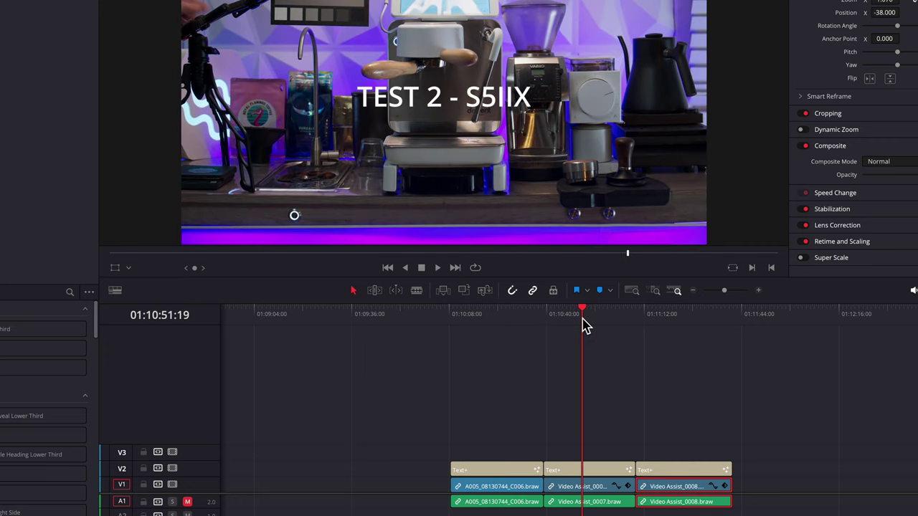
click(506, 327)
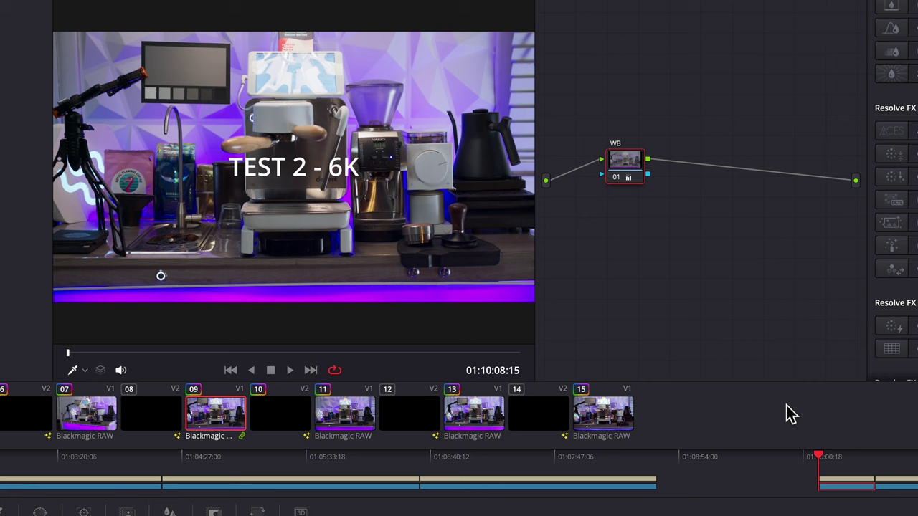
- Reposition the WB node in the graph and keep the scope on Parade
drag(624, 179, 645, 186)
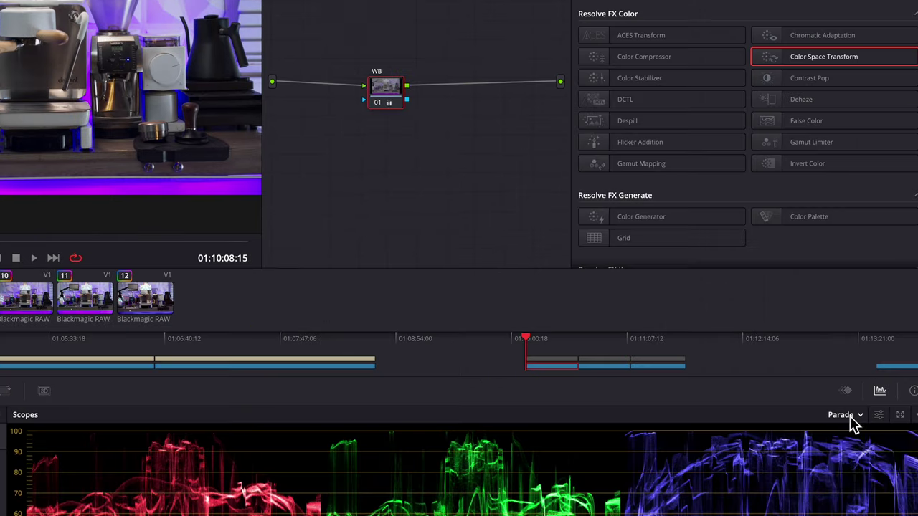
click(853, 417)
click(856, 436)
- Grab a still of clip 09's current frame into the Gallery
right_click(0, 300)
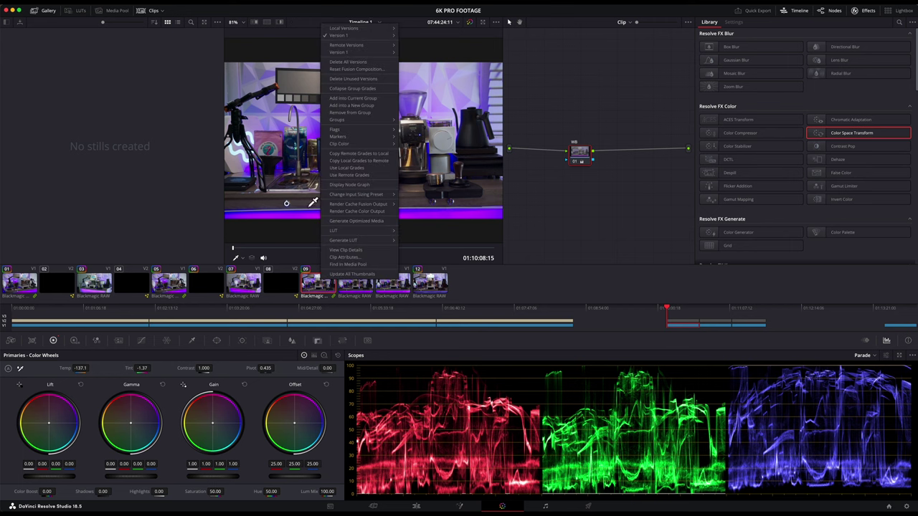
right_click(315, 186)
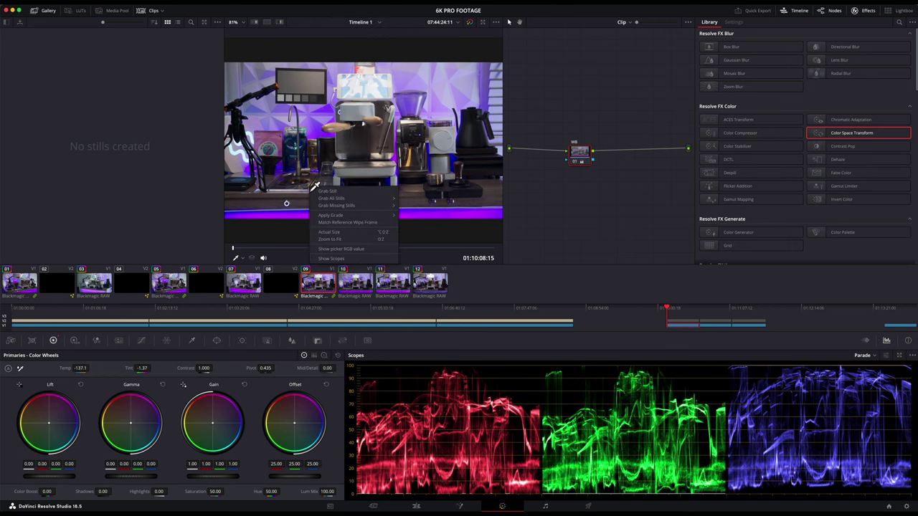
click(341, 191)
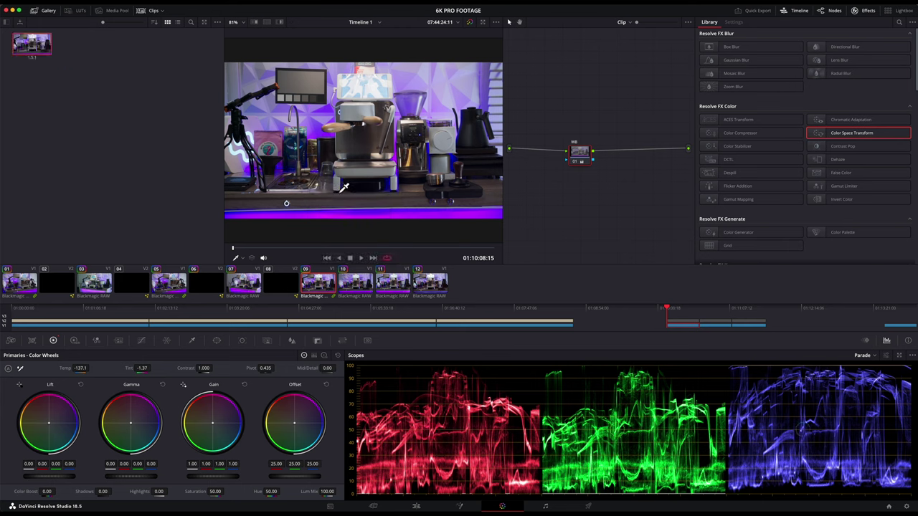
- Zoom onto clip 10's grey chart and wipe it against reference still 1.5.1
scroll(341, 182, up, 5)
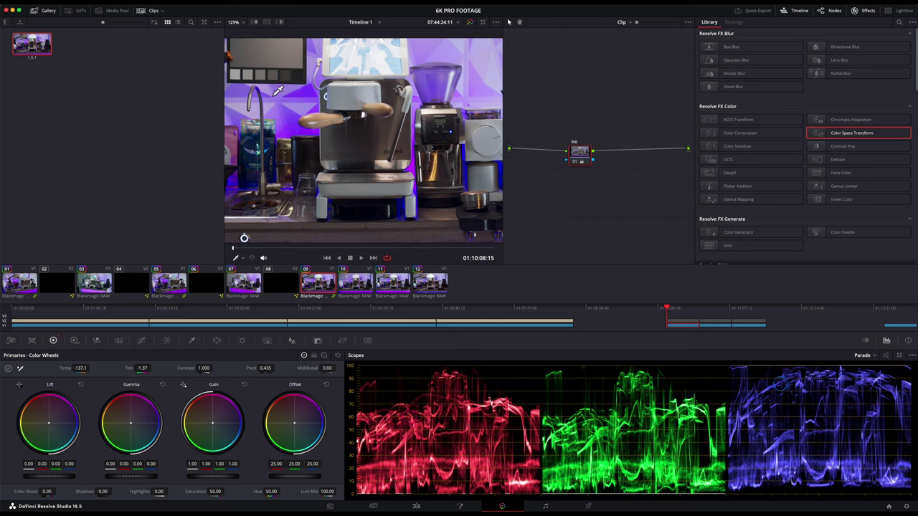
drag(413, 149, 355, 169)
scroll(420, 146, up, 5)
scroll(366, 149, up, 4)
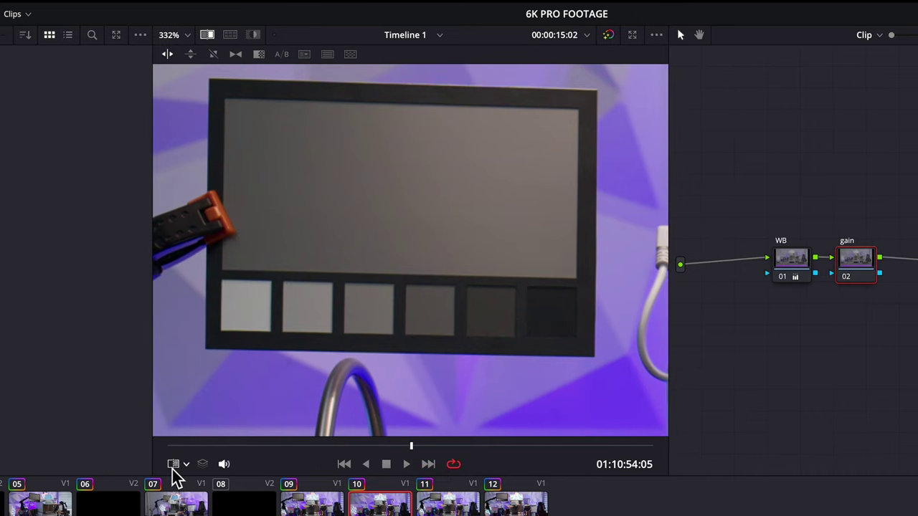
click(175, 466)
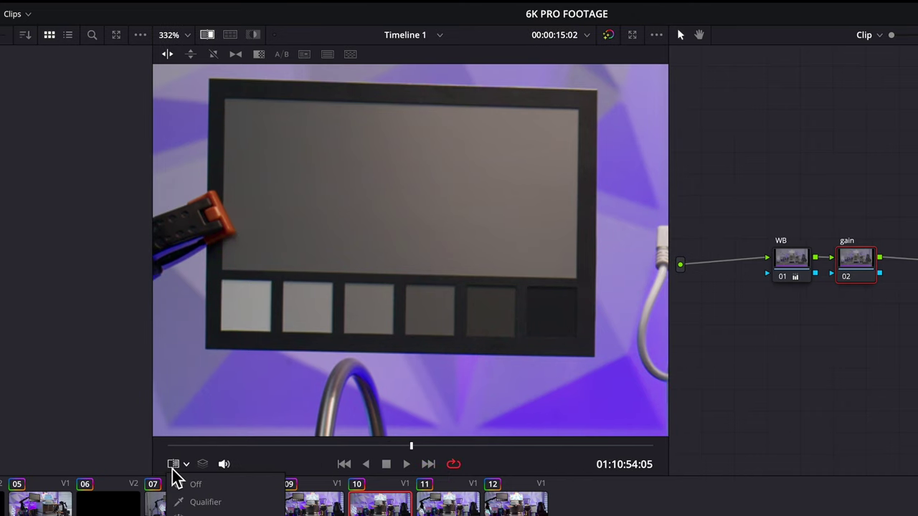
click(173, 463)
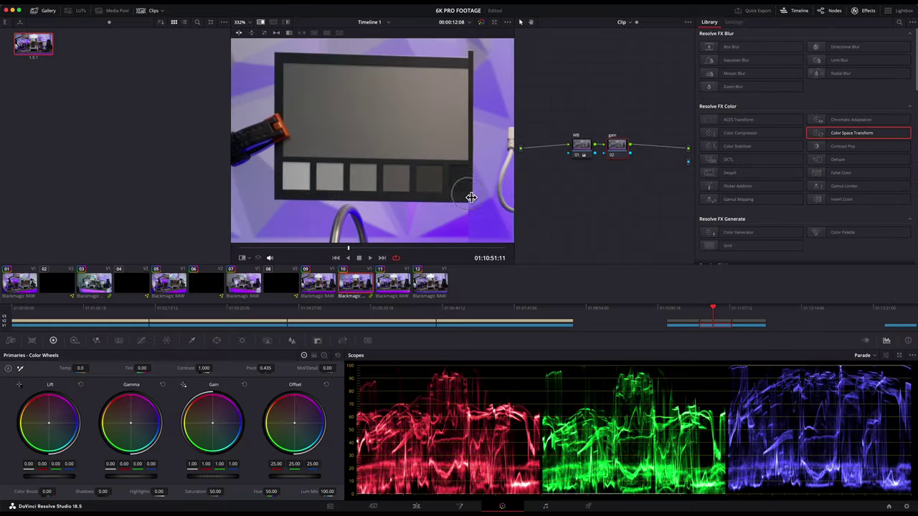
drag(469, 196, 306, 200)
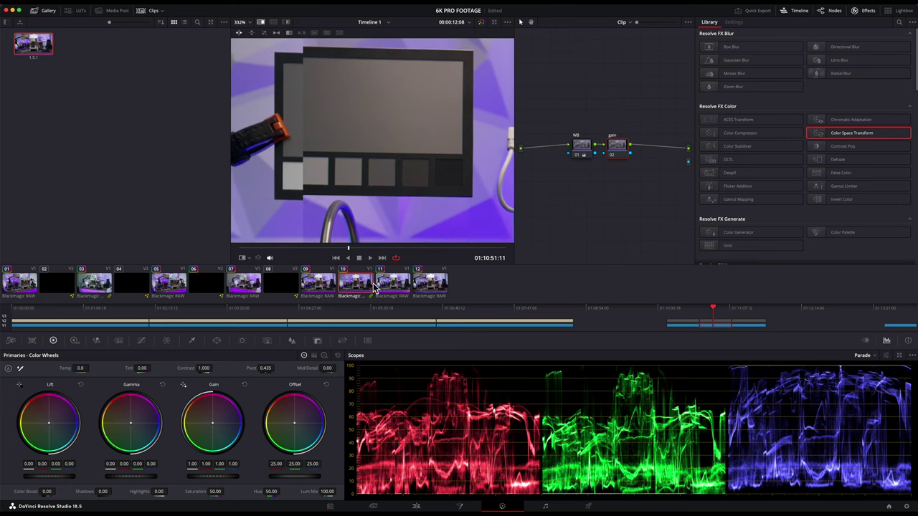
- Sweep the wipe split back and forth across the grey chart to recompare against the still
right_click(574, 152)
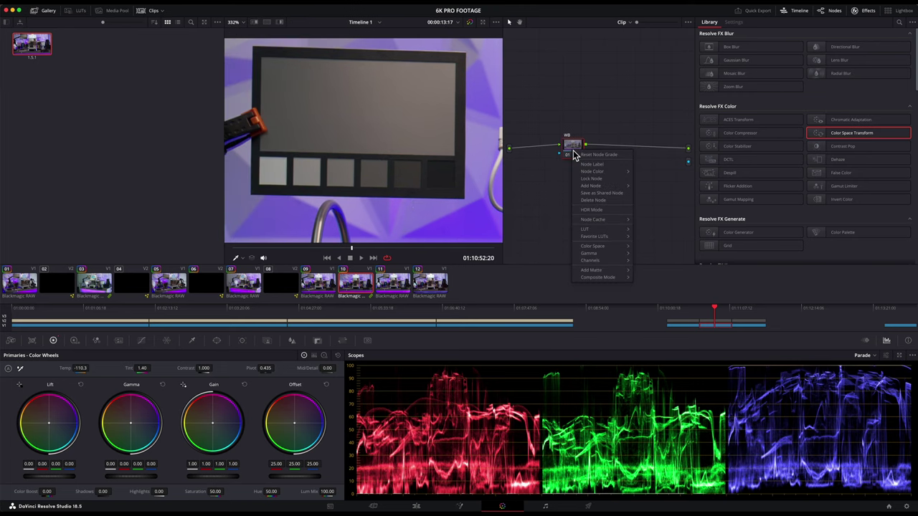
click(573, 154)
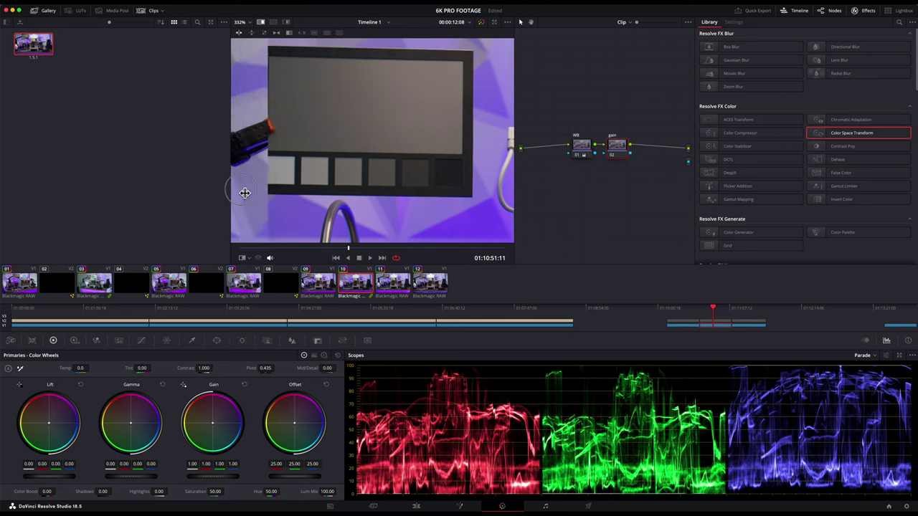
drag(242, 190, 299, 197)
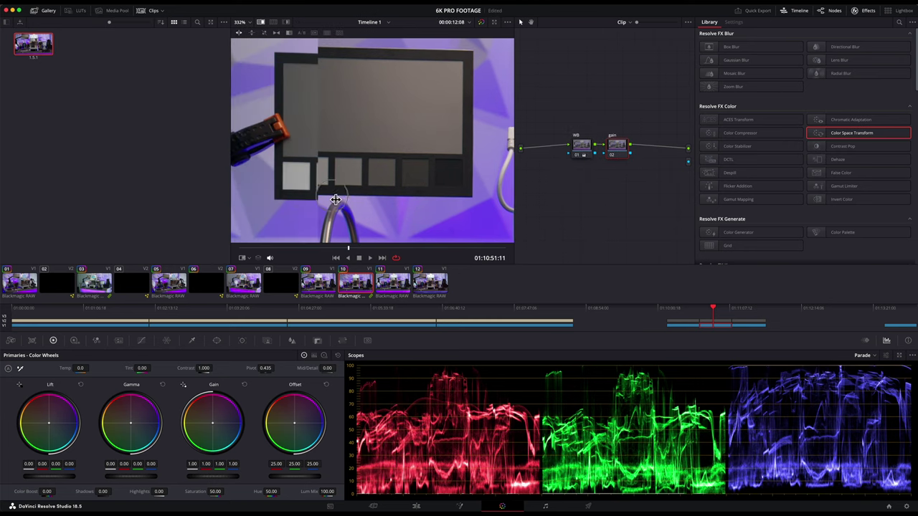
drag(335, 198, 307, 200)
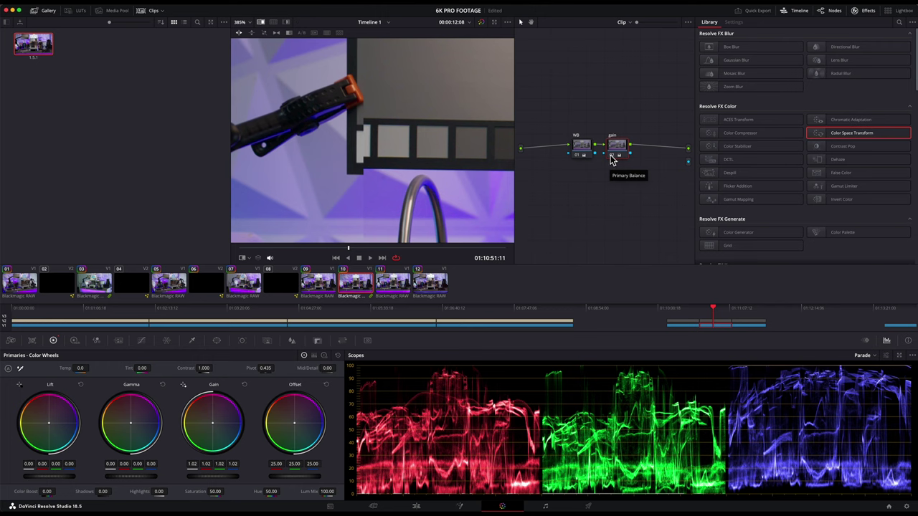
- Reset the gain node grade so Gain returns from 1.02 to 1.00, then check Reference Wipe mode
right_click(611, 159)
click(618, 153)
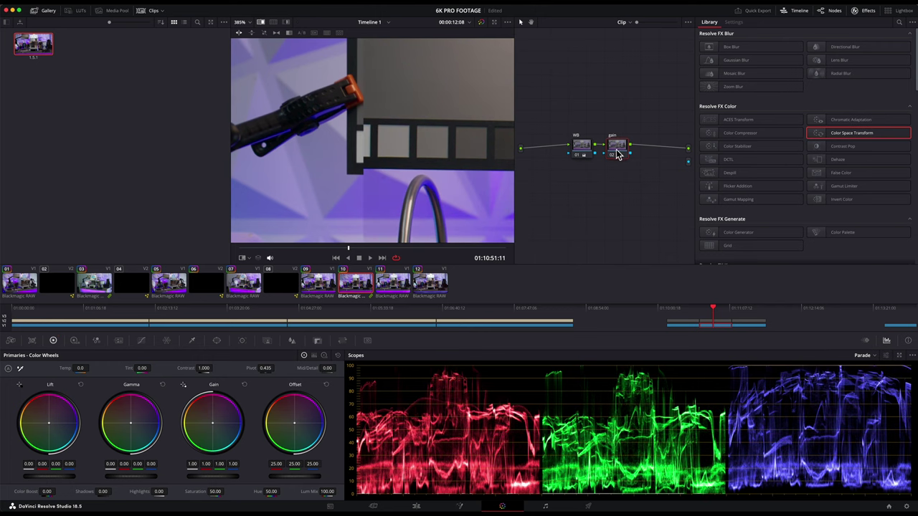
click(507, 23)
mouse_move(522, 117)
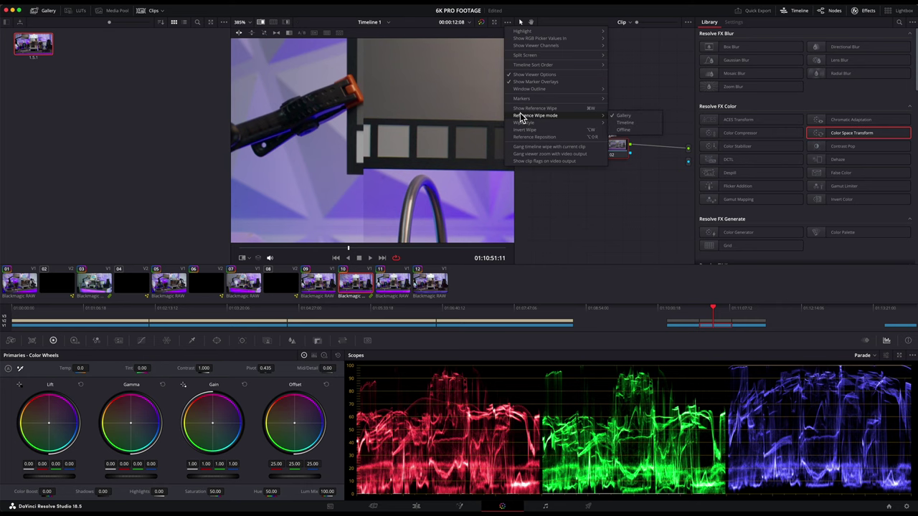
- Zoom clip 09 onto its grey card in Input Sizing and grab a still of it
click(342, 341)
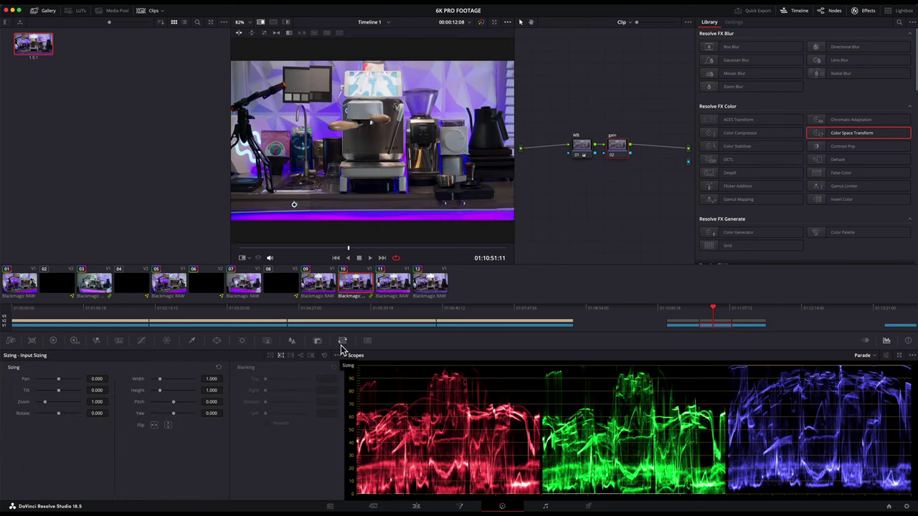
click(326, 294)
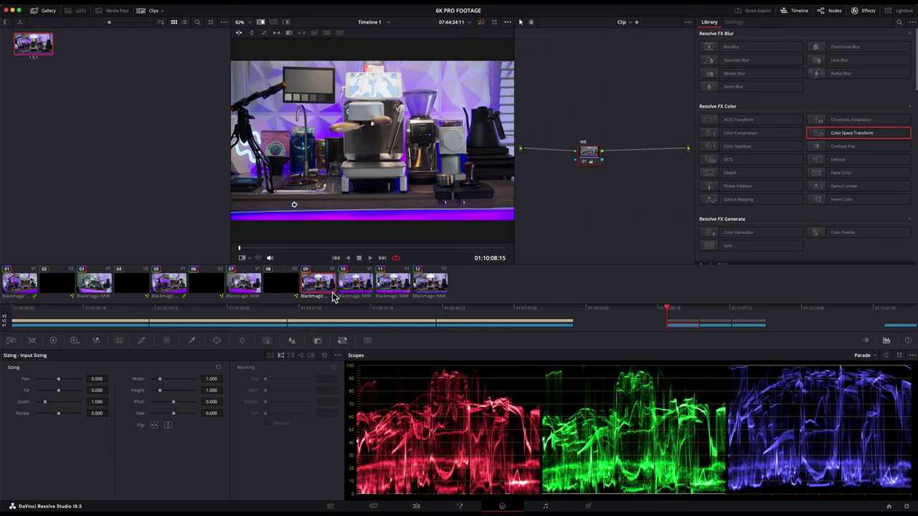
drag(57, 386, 96, 390)
right_click(390, 157)
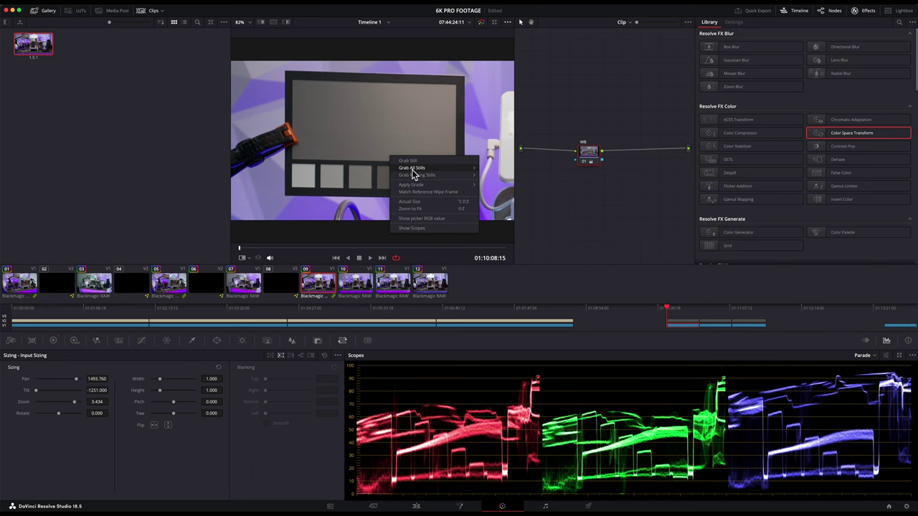
click(415, 161)
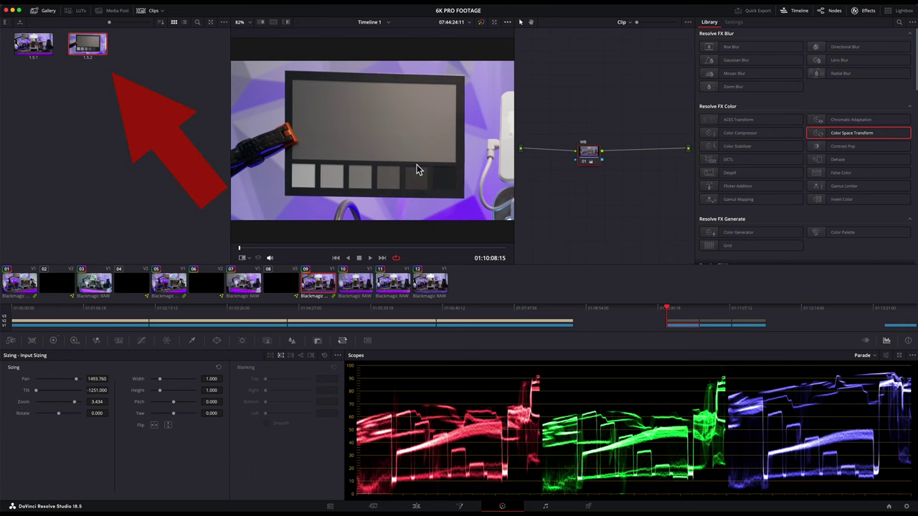
- Frame clip 10 on its grey card: Zoom 3.429, Pan 1316.499, Tilt -1348.000
click(363, 285)
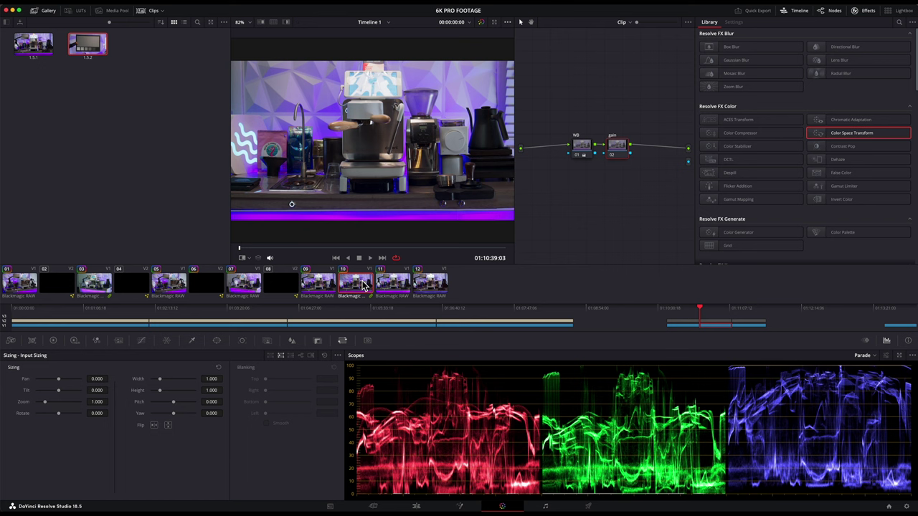
drag(266, 255, 363, 256)
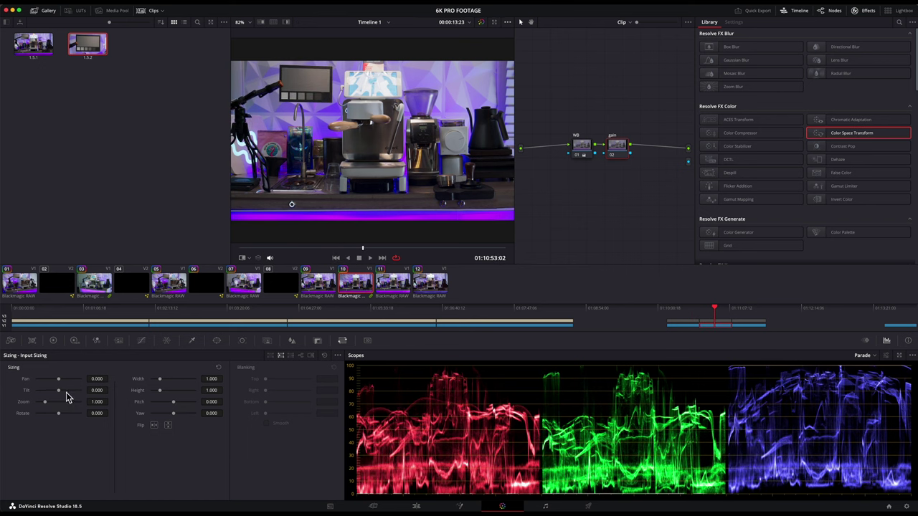
drag(66, 398, 287, 244)
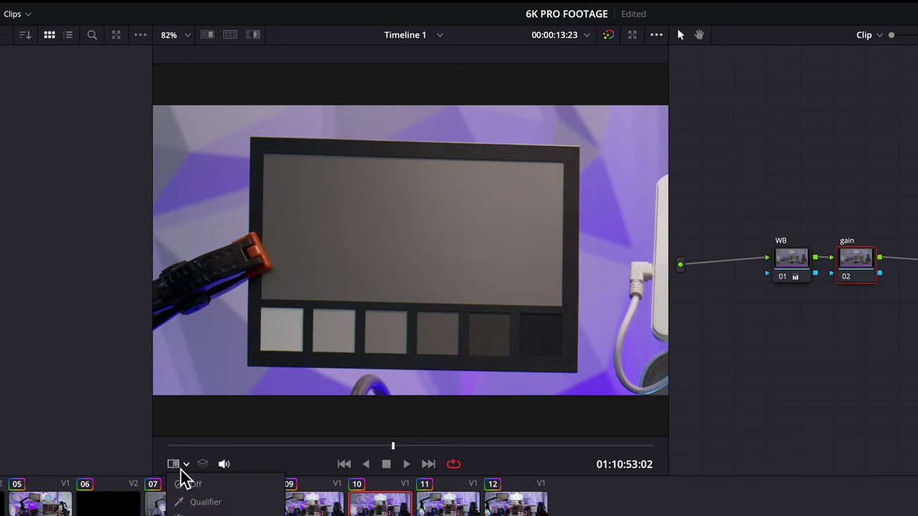
- Wipe clip 10's chart against still 1.5.2, then reset its sizing to Zoom 1.000, Pan 0, Tilt 0
click(207, 36)
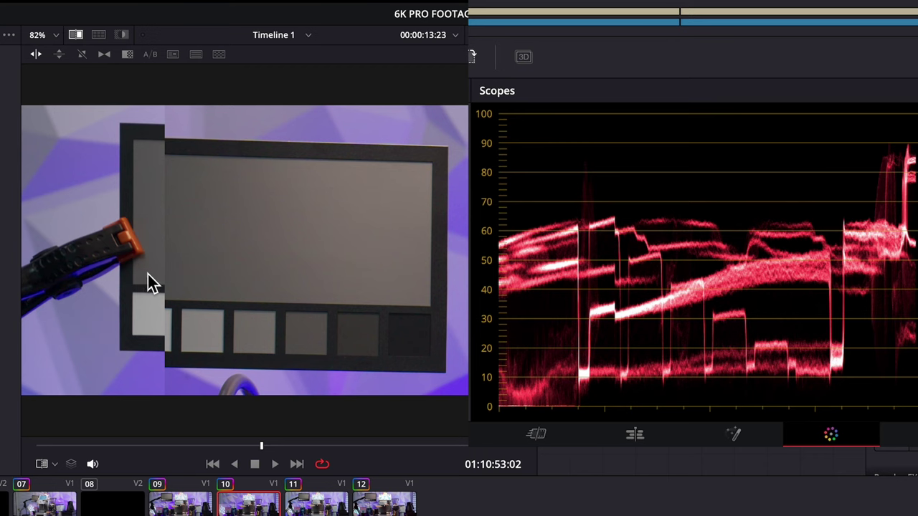
drag(279, 283, 253, 279)
drag(121, 279, 142, 282)
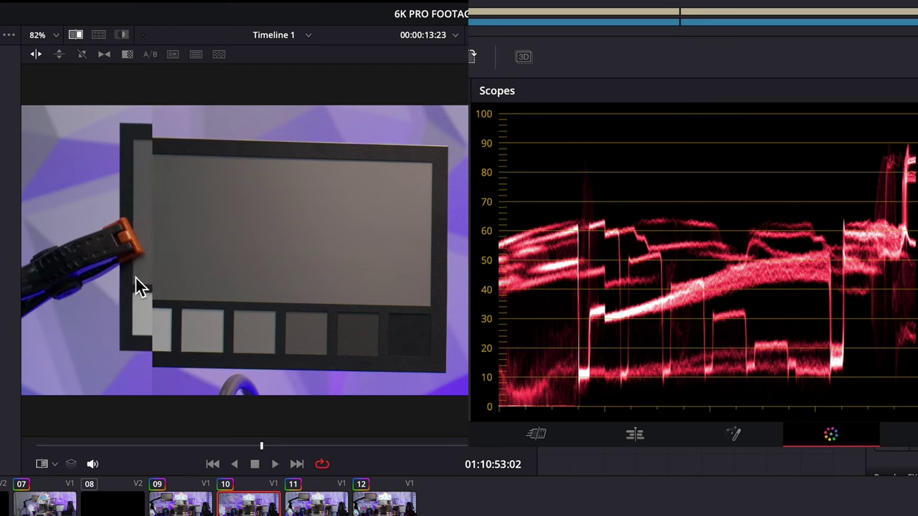
drag(135, 278, 299, 277)
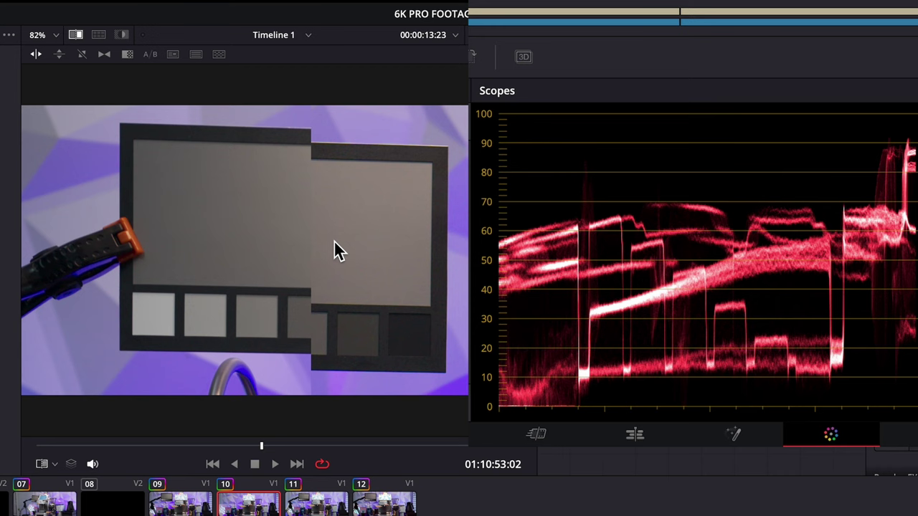
drag(319, 262, 114, 282)
drag(228, 280, 316, 279)
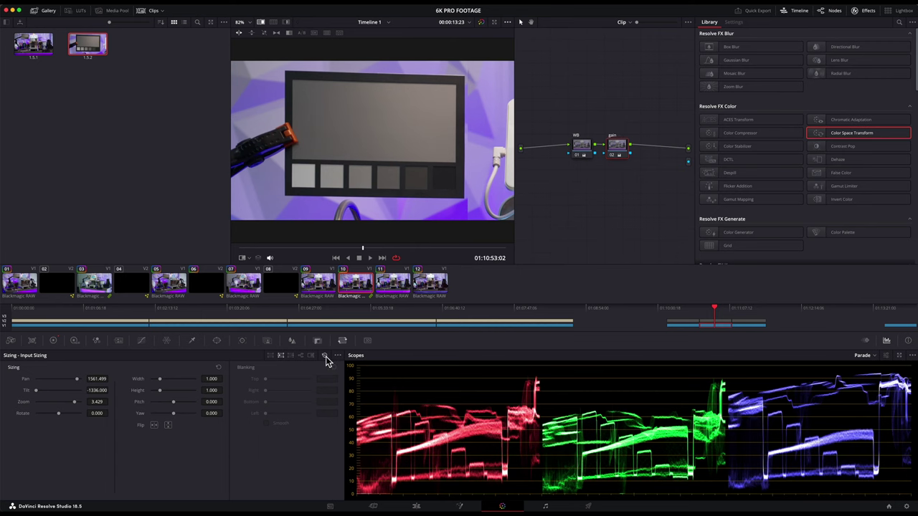
click(326, 356)
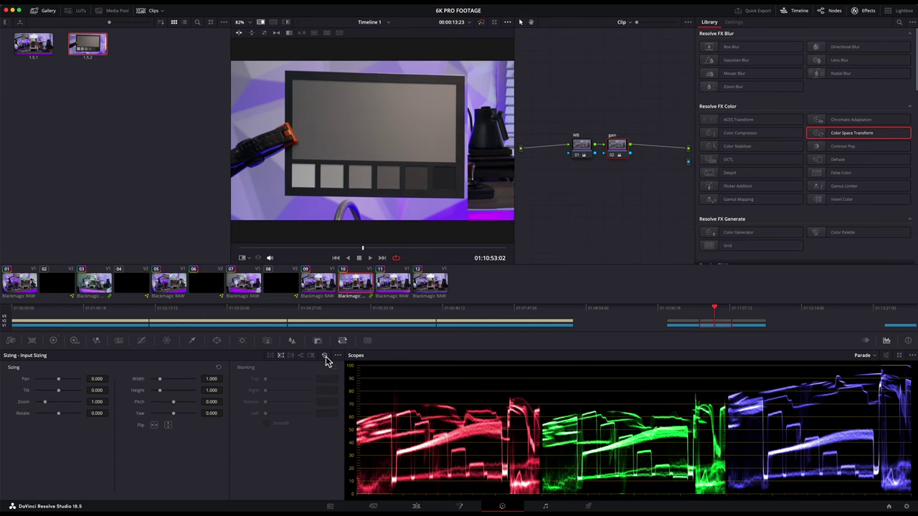
click(327, 291)
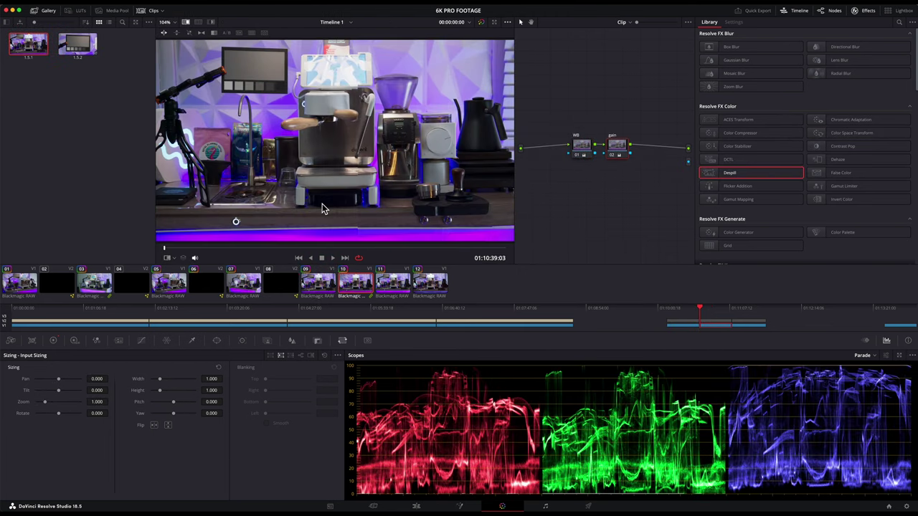
- Zoom onto the espresso machine and sweep the wipe against still 1.5.1 across the portafilter
drag(316, 116, 169, 124)
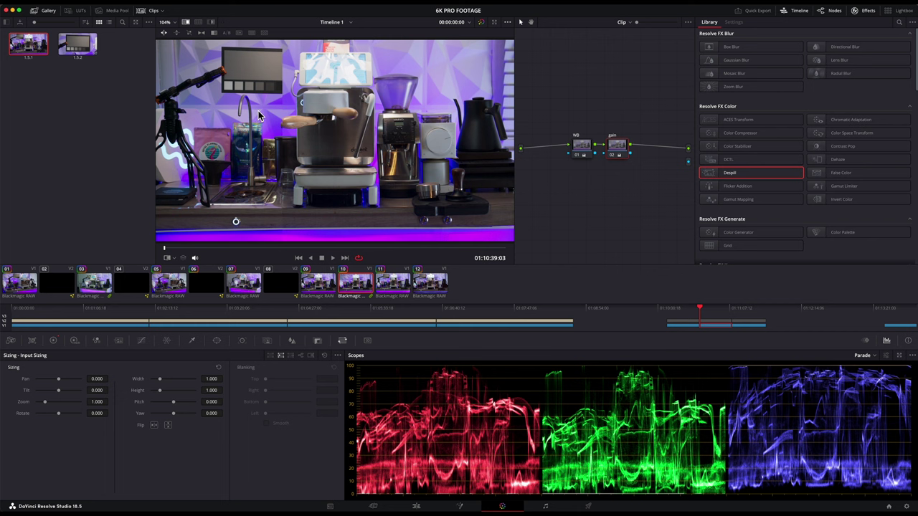
scroll(259, 104, up, 8)
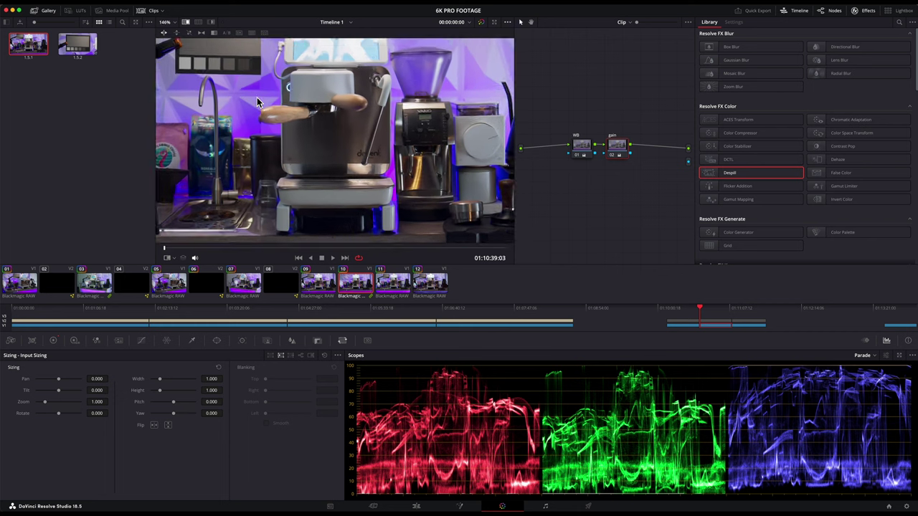
scroll(259, 104, up, 2)
drag(259, 104, 433, 110)
scroll(434, 107, up, 3)
drag(364, 116, 265, 138)
scroll(265, 141, down, 1)
mouse_move(321, 133)
mouse_down()
mouse_move(366, 136)
mouse_move(234, 137)
mouse_move(360, 142)
mouse_move(324, 145)
mouse_up()
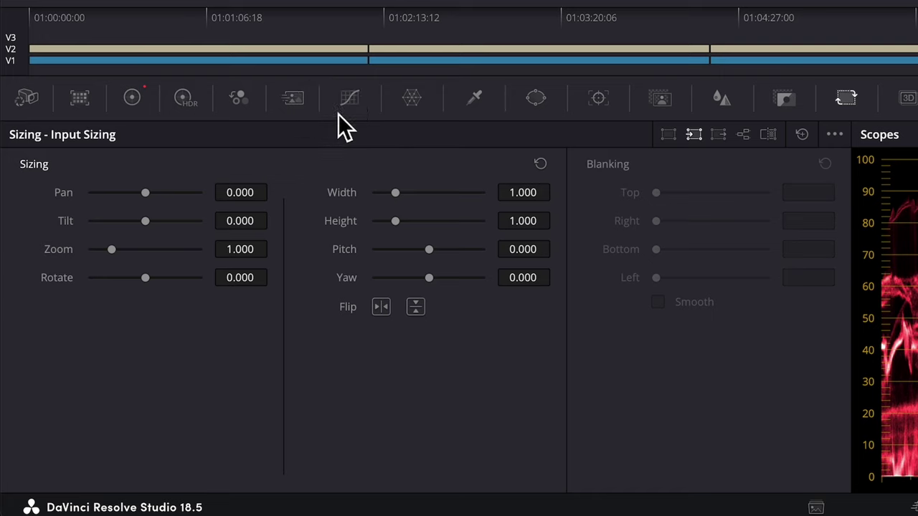
- Browse the Curves palette modes and settle on the Hue vs Hue curve
click(347, 106)
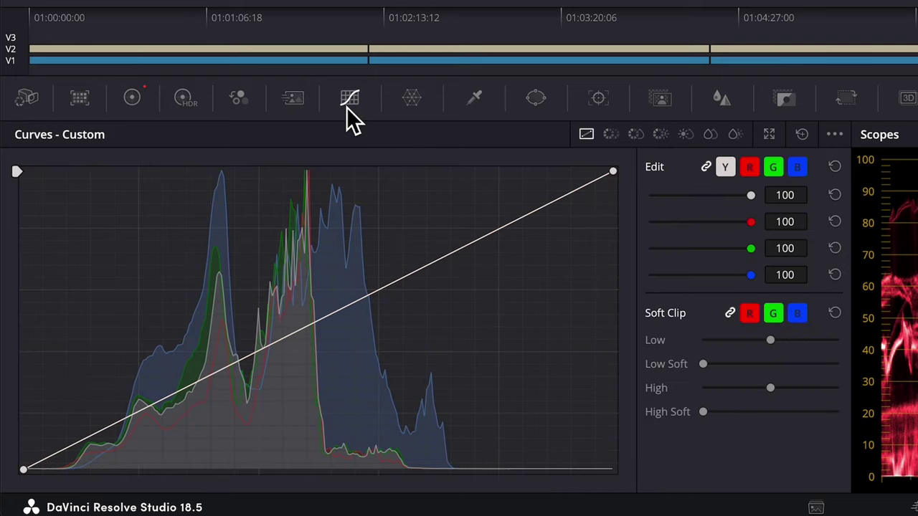
click(611, 135)
click(640, 135)
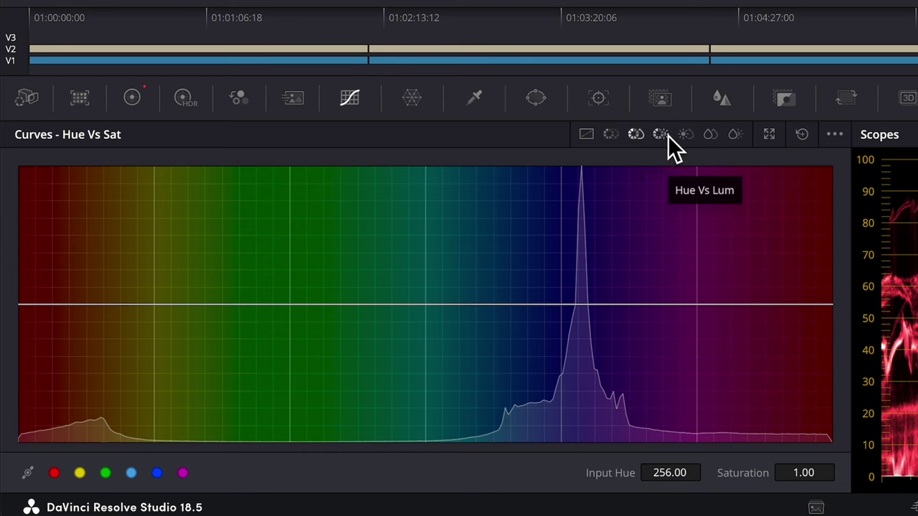
click(667, 136)
click(686, 136)
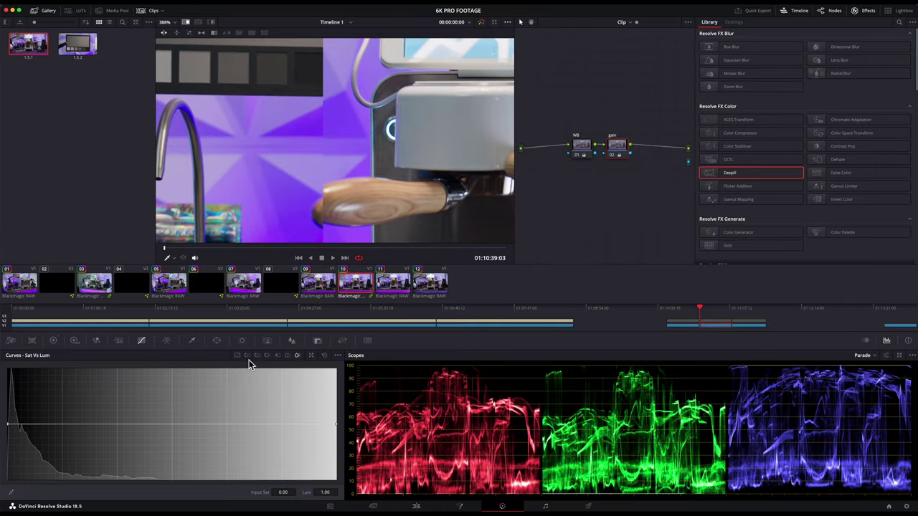
click(248, 357)
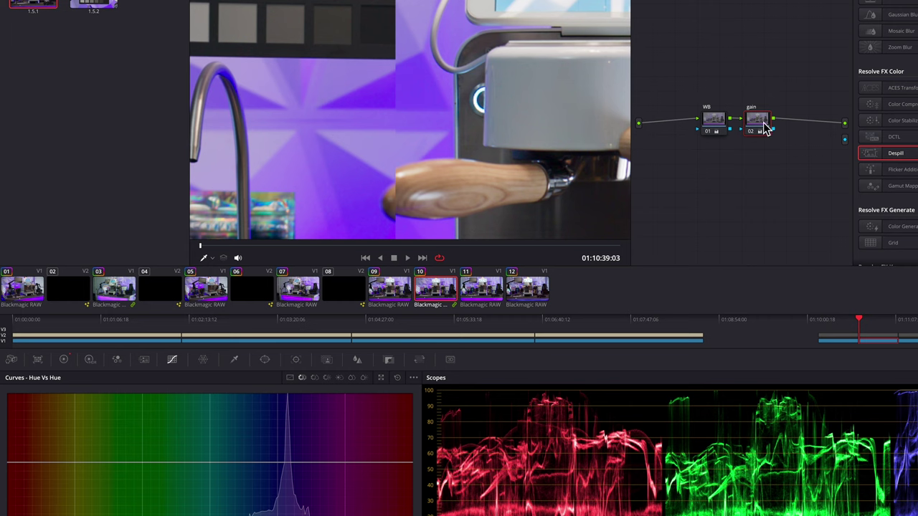
- Add a serial node after gain and shift the purple hues toward blue in Hue vs Hue
drag(764, 127, 766, 131)
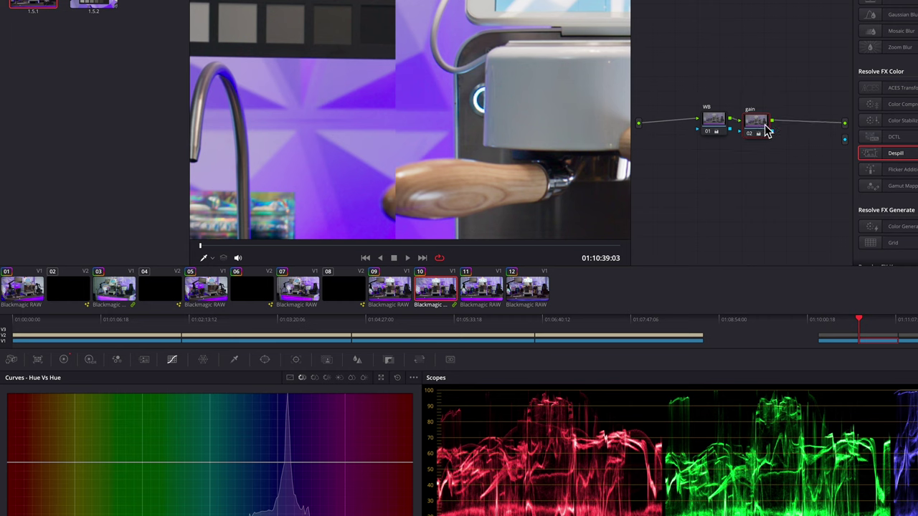
key(alt+s)
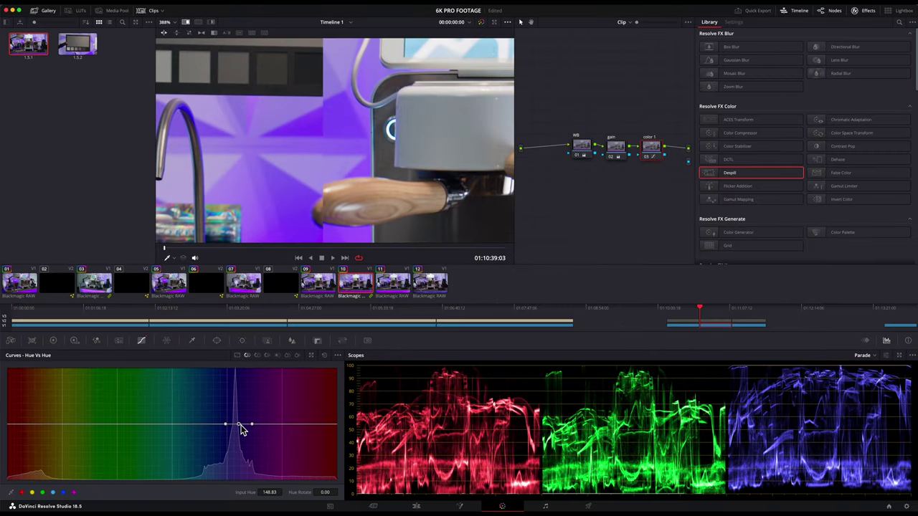
drag(243, 429, 243, 428)
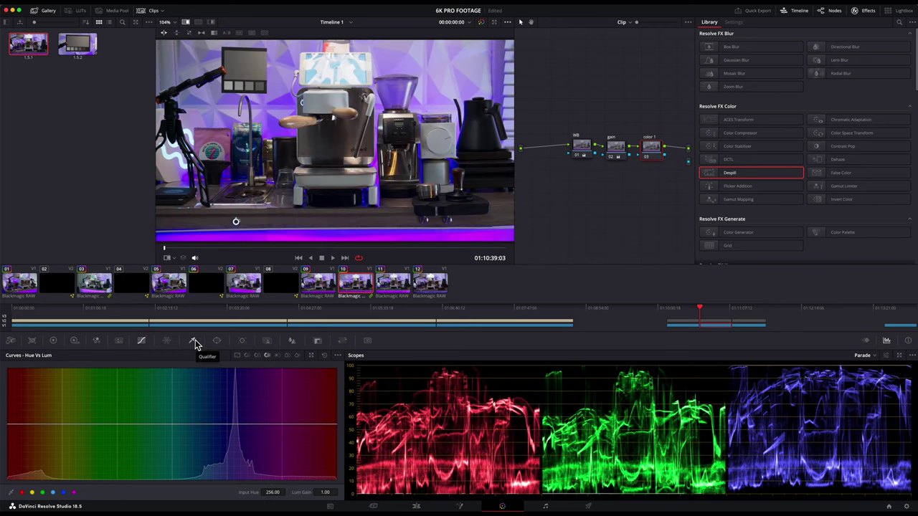
- Sample the coffee machine's purple light with the HSL qualifier, viewing it as a highlighted matte
click(194, 342)
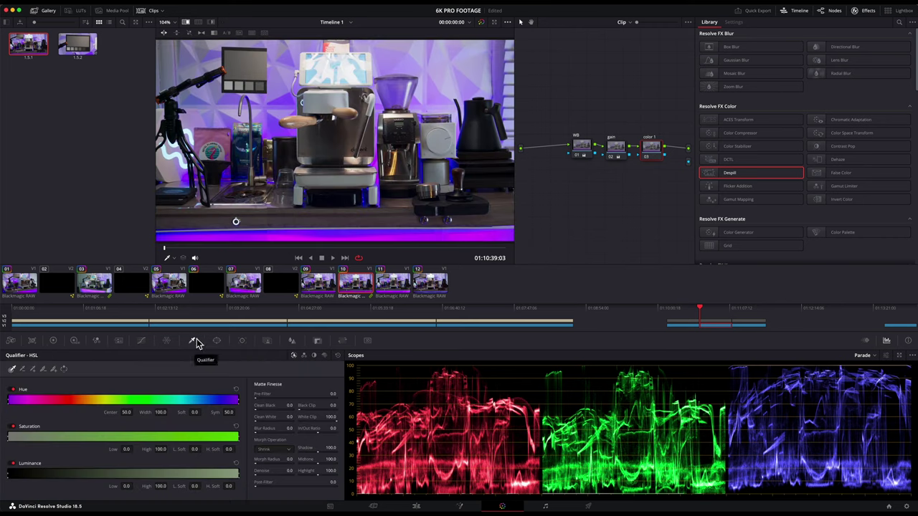
click(210, 23)
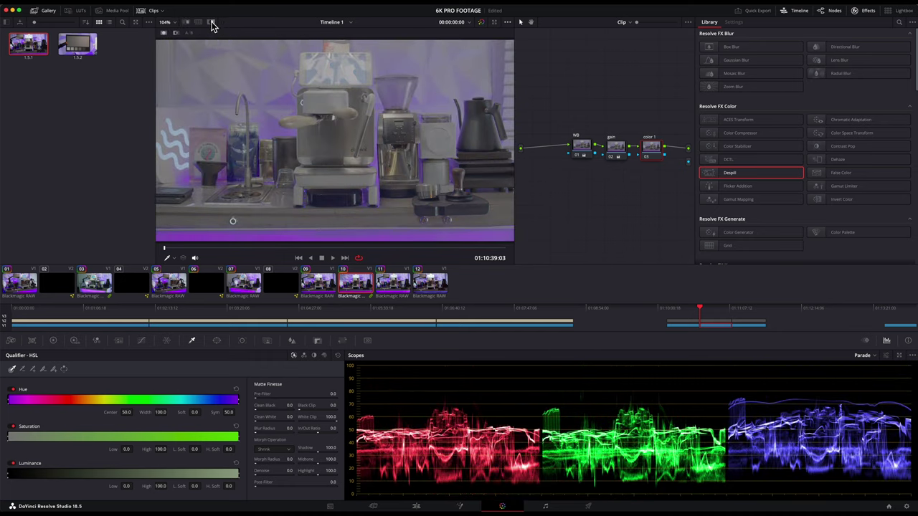
click(292, 101)
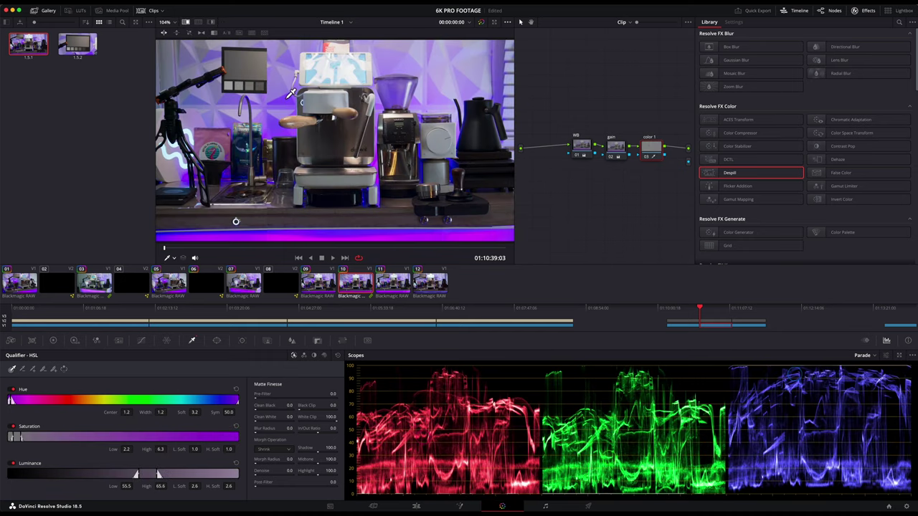
click(211, 23)
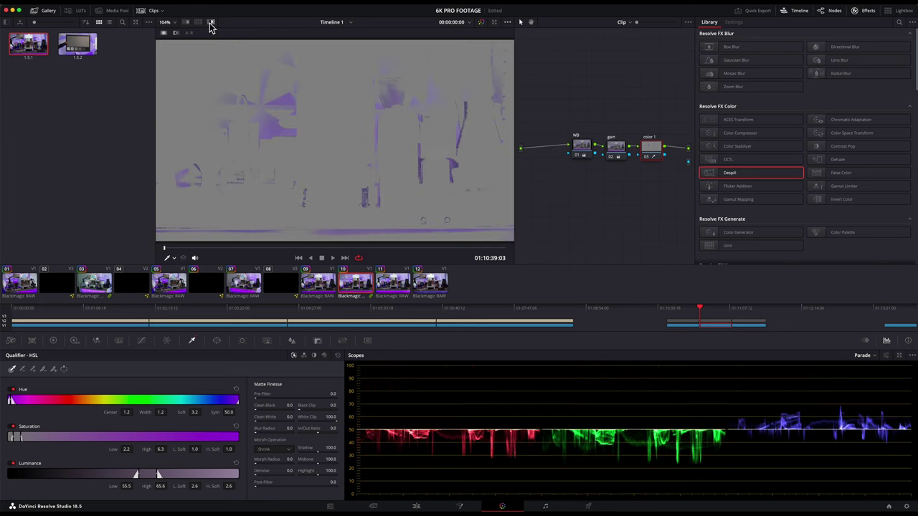
click(294, 102)
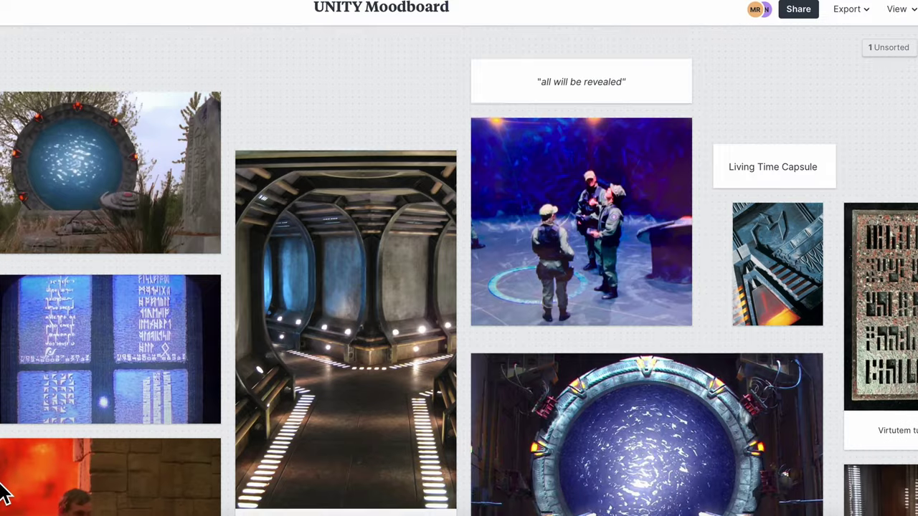
- Scroll the UNITY Moodboard down to the named colour swatches and Act 1–3 colour cards
scroll(4, 495, down, 2)
scroll(4, 495, down, 3)
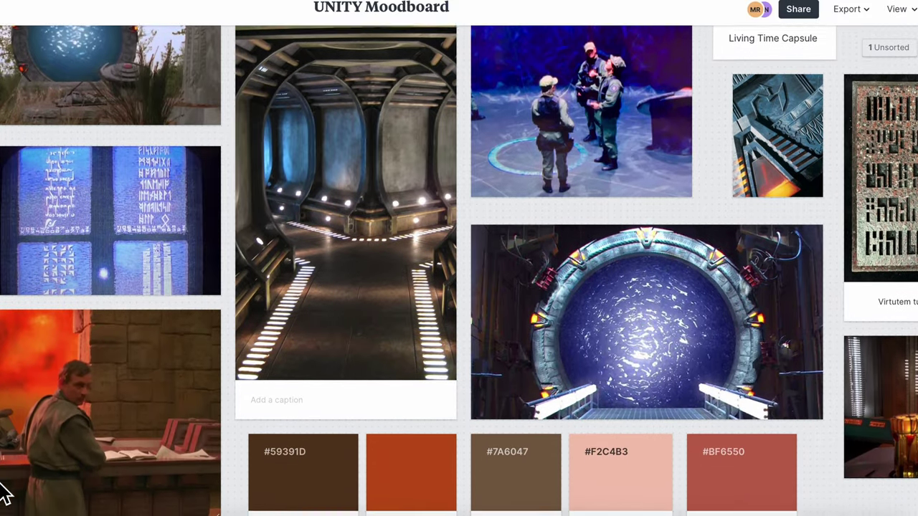
scroll(4, 495, down, 2)
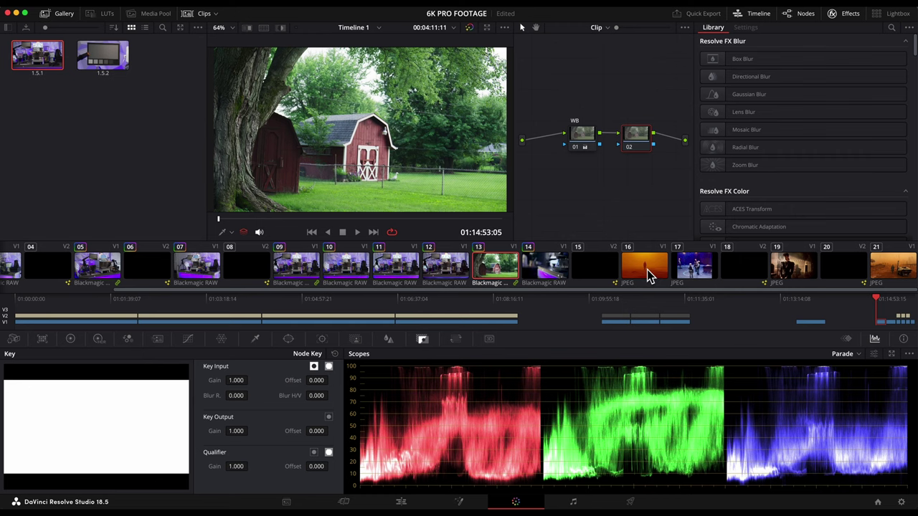
- Lower the barn clip's matched grade and import BR-SINTL-87634v2.jpg into the MATCH SHOT bin
right_click(648, 276)
key(Escape)
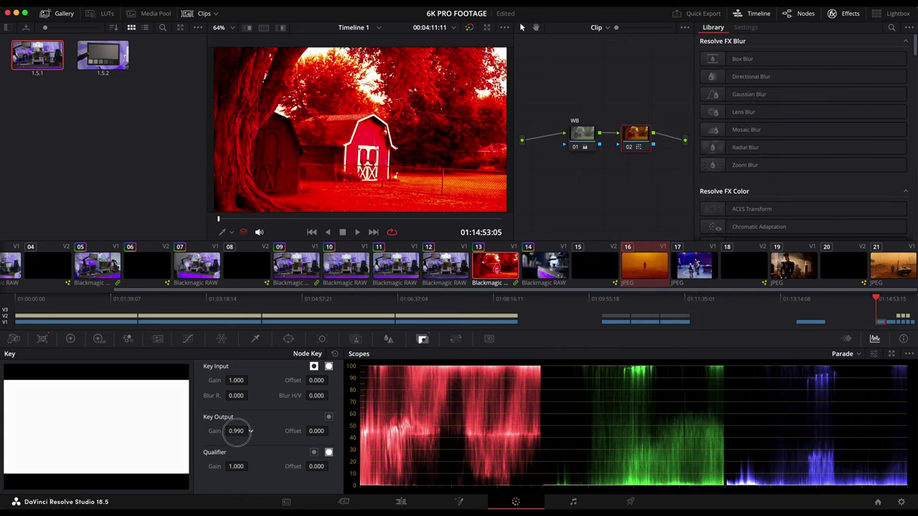
drag(236, 431, 251, 431)
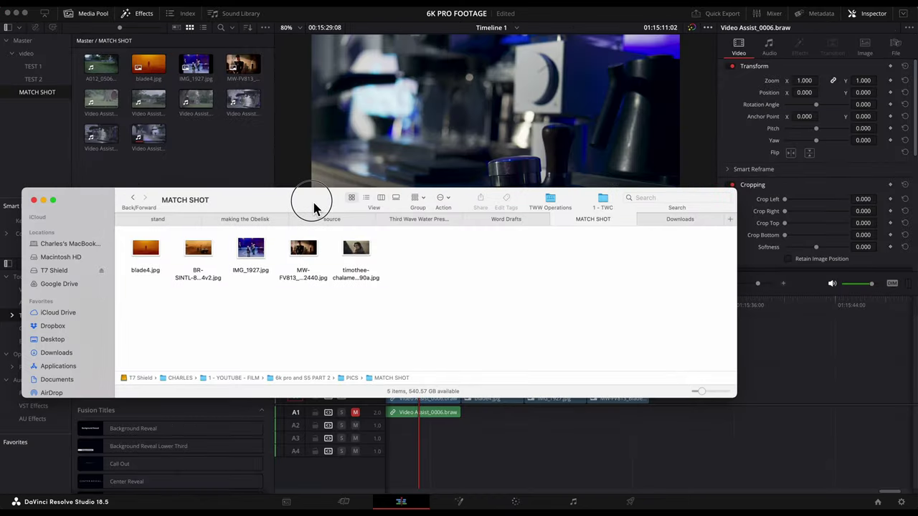
drag(193, 260, 217, 152)
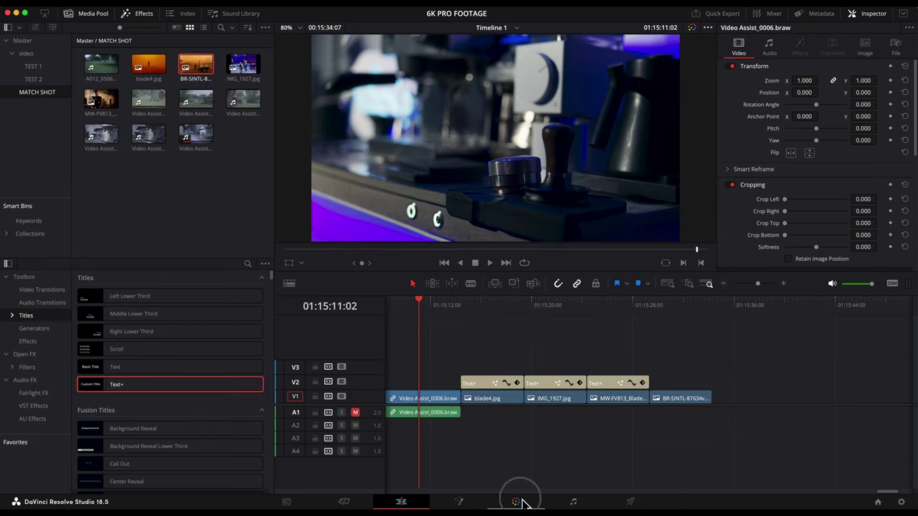
click(520, 502)
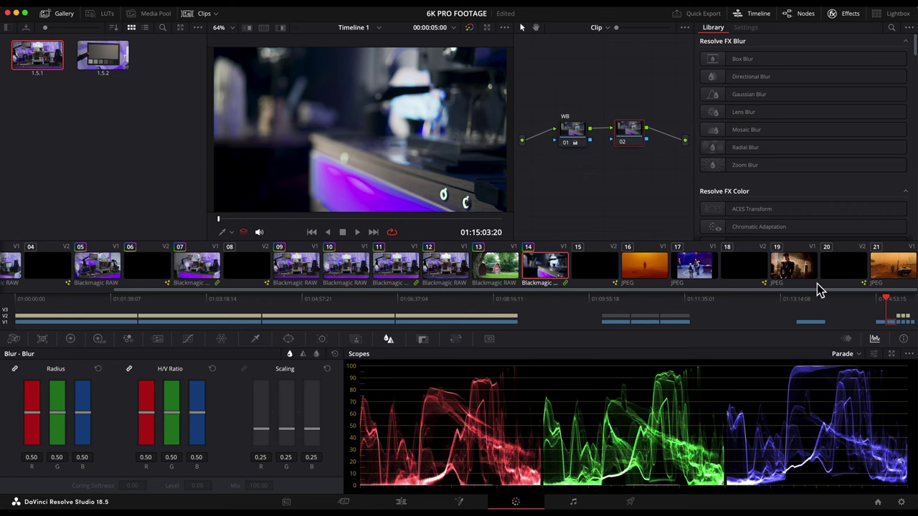
- Shot-match the coffee-machine clip to the orange reference still
super+click(907, 277)
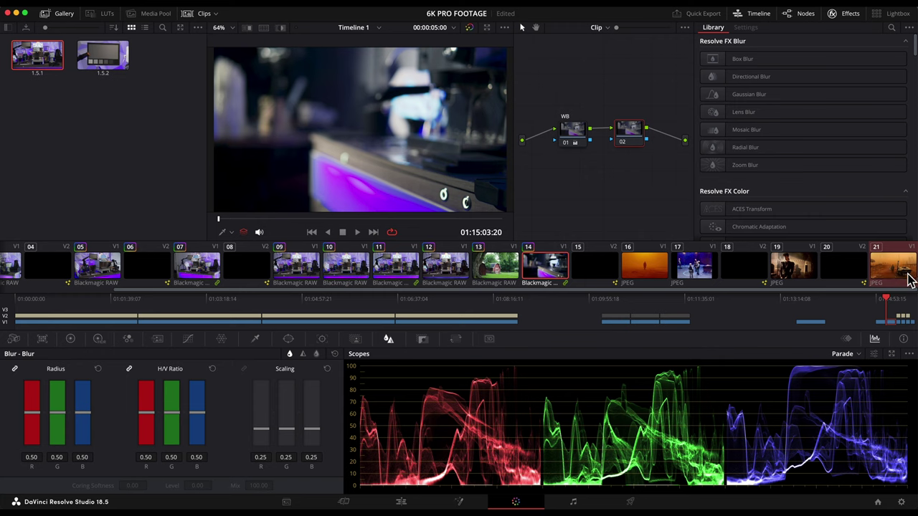
right_click(907, 277)
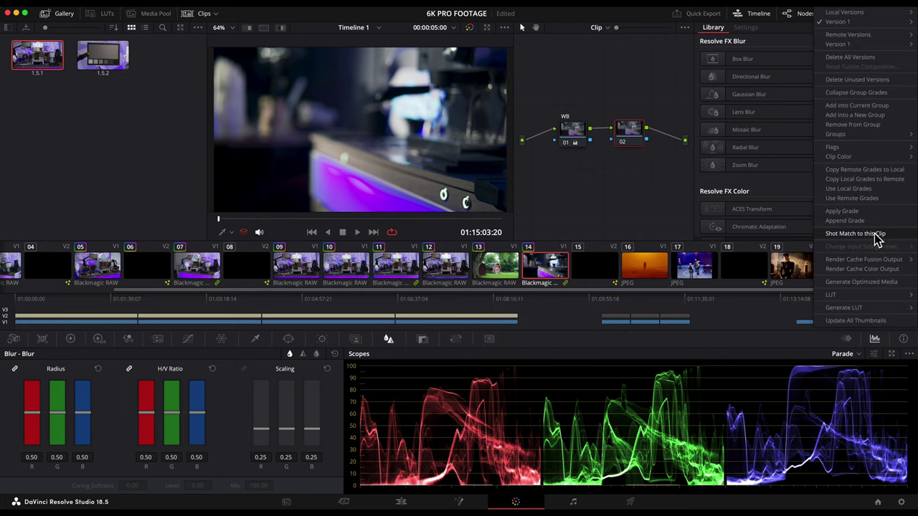
click(876, 234)
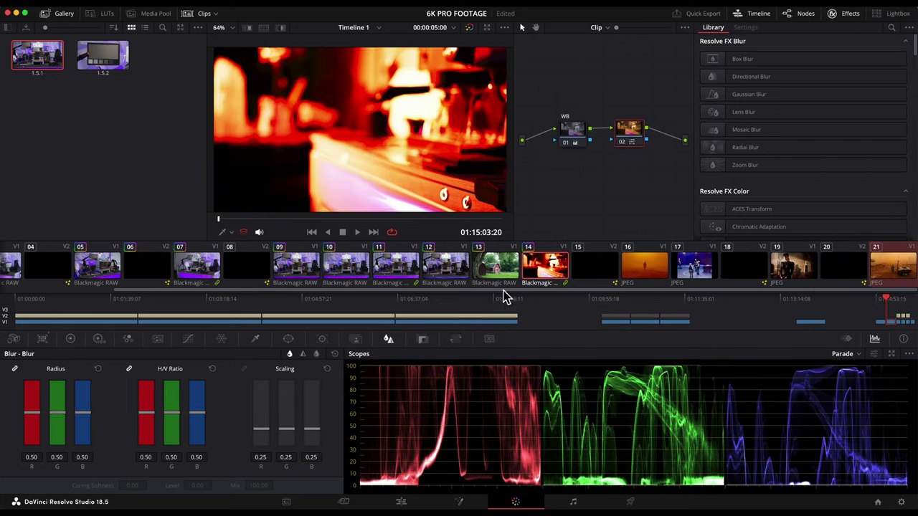
- Weaken node 02's shot match to a Key Output Gain of 0.523 and select the barn clip
click(425, 340)
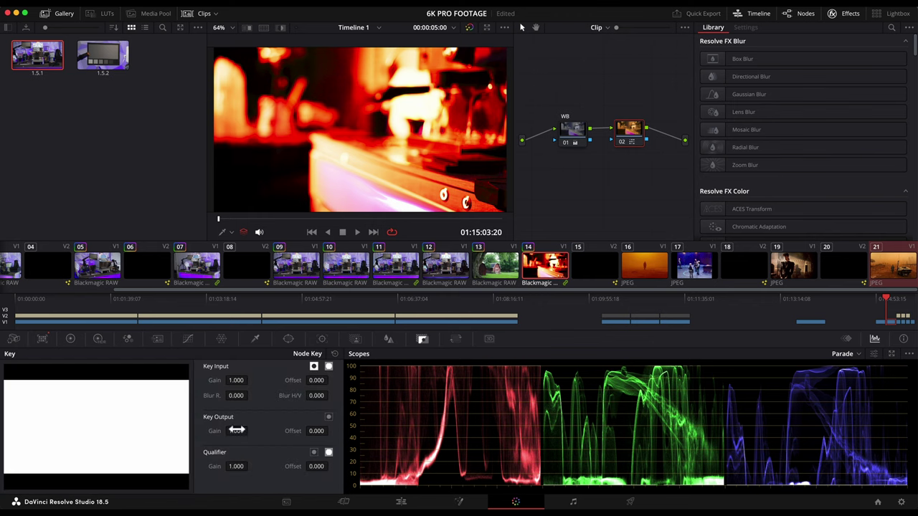
drag(239, 431, 7, 416)
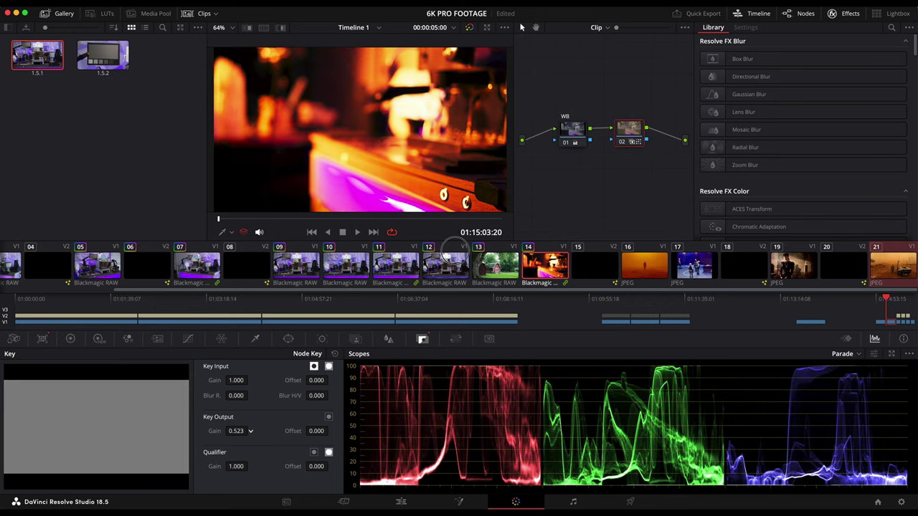
click(495, 266)
click(401, 502)
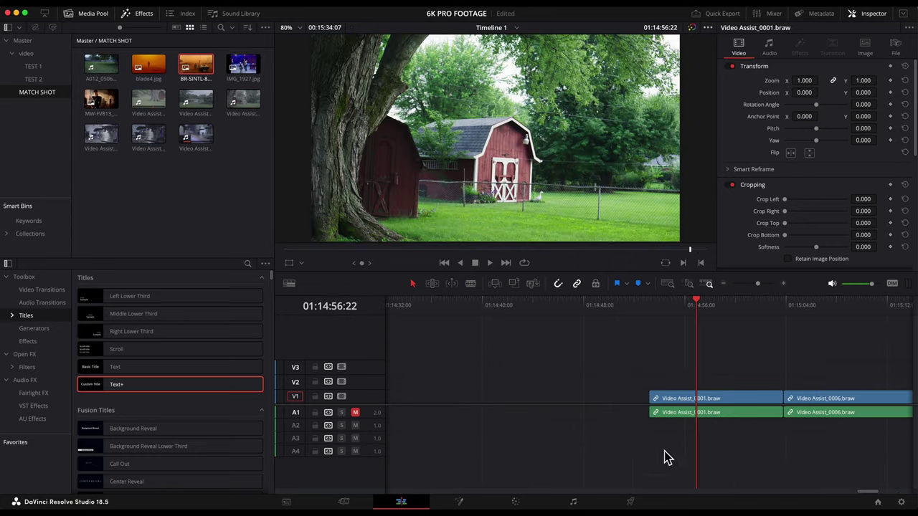
- Zoom out the timeline and step through the orange desert, MGM and next reference stills
scroll(535, 409, down, 4)
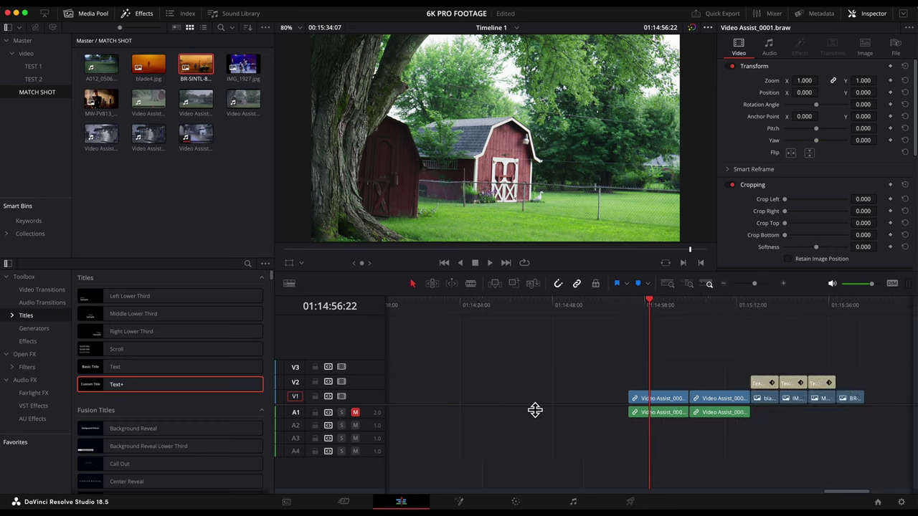
click(718, 305)
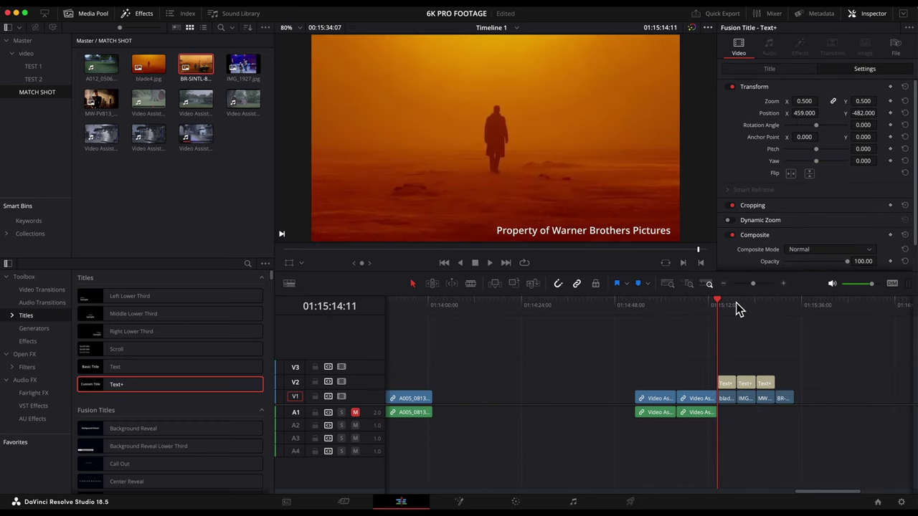
click(737, 305)
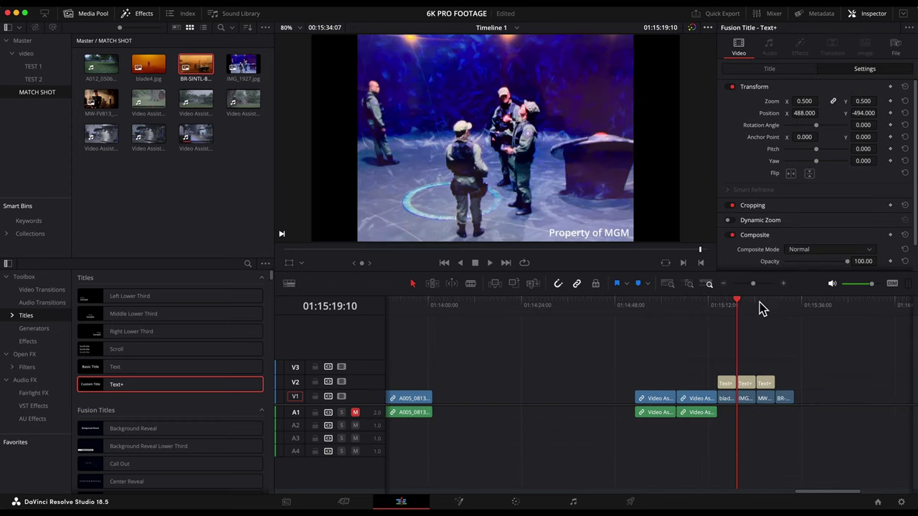
click(755, 305)
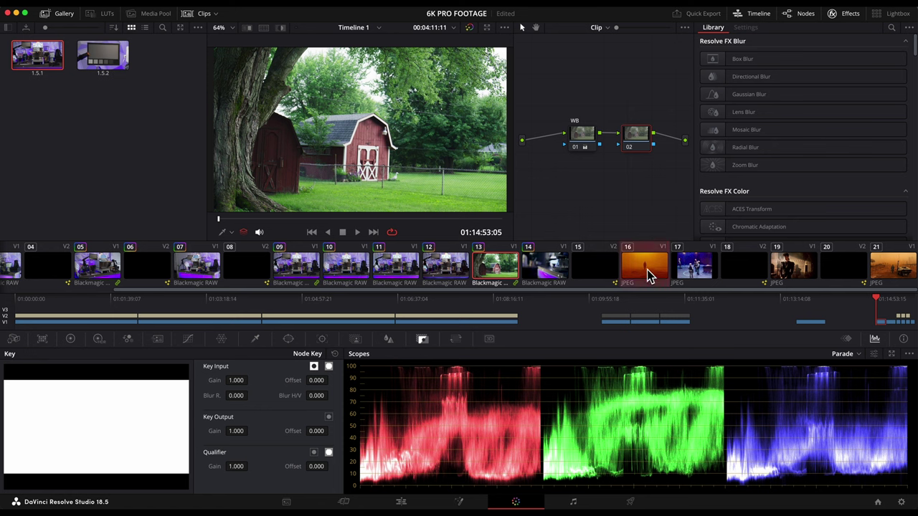
- Shot-match the barn clip to the orange still and fade the match to 0.204
right_click(647, 275)
click(662, 239)
mouse_move(240, 431)
mouse_down()
mouse_move(215, 434)
mouse_move(244, 436)
mouse_up()
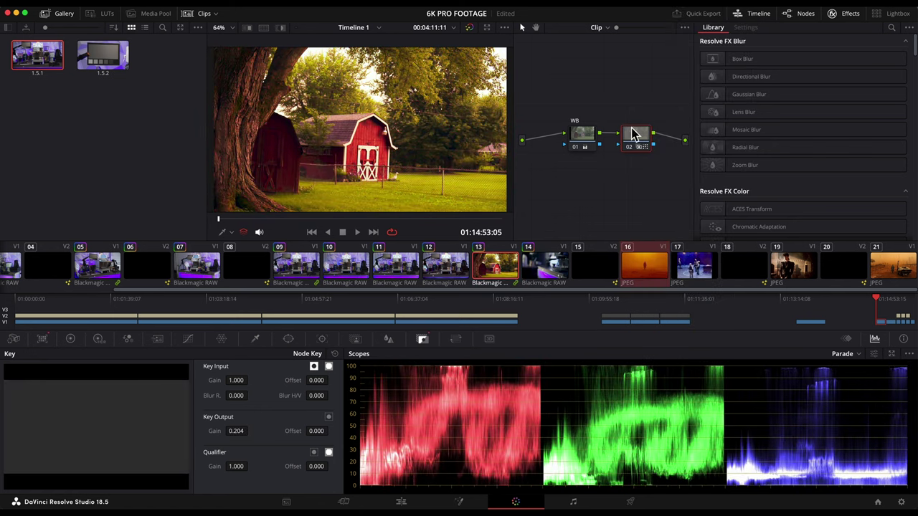
- Shot-match the barn clip to the blue still, then adjust and undo its Key Output Gain change
right_click(695, 267)
click(725, 244)
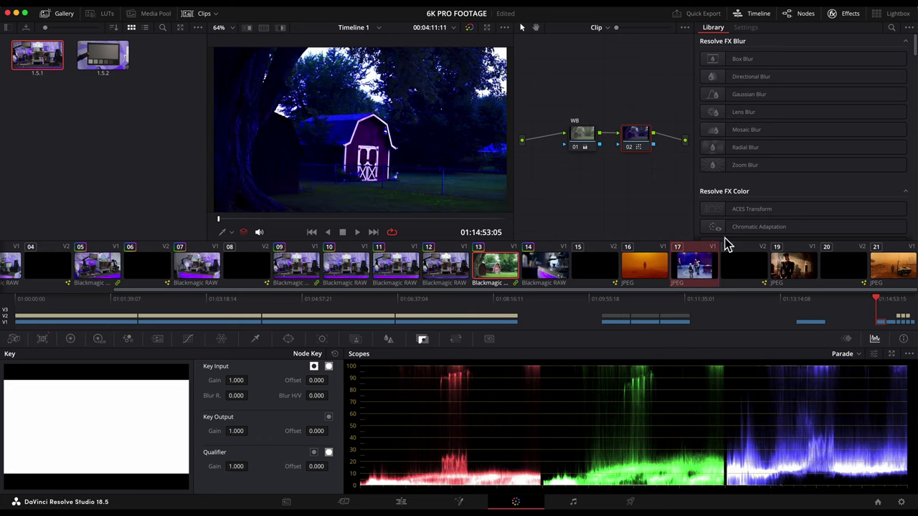
mouse_move(246, 435)
mouse_down()
mouse_move(237, 434)
mouse_move(251, 434)
mouse_up()
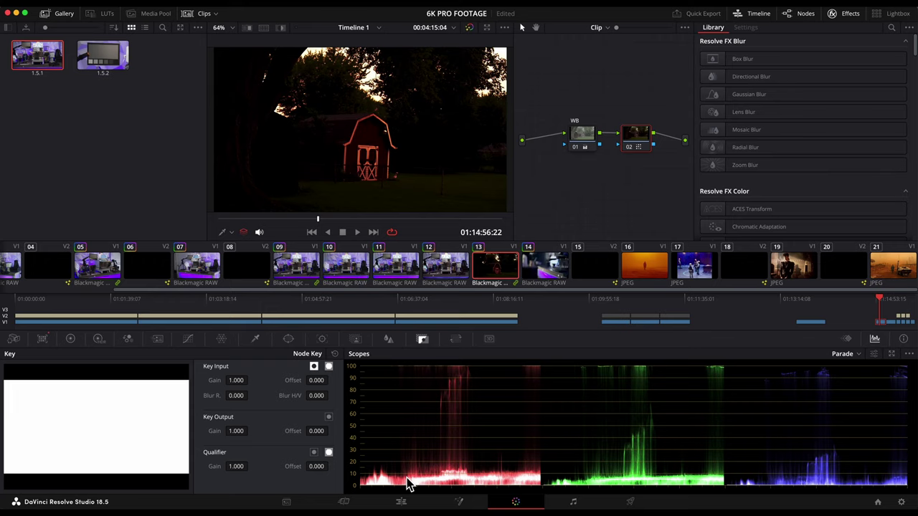
drag(236, 431, 250, 431)
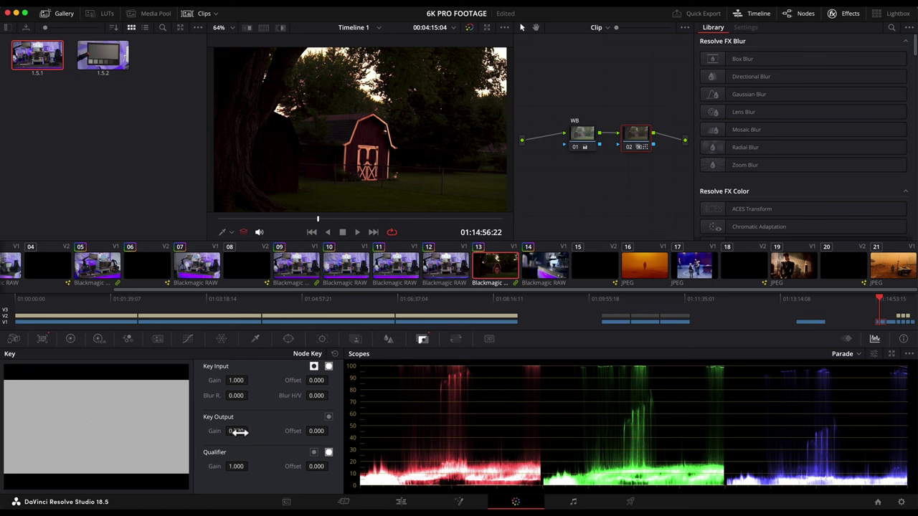
key(ctrl+z)
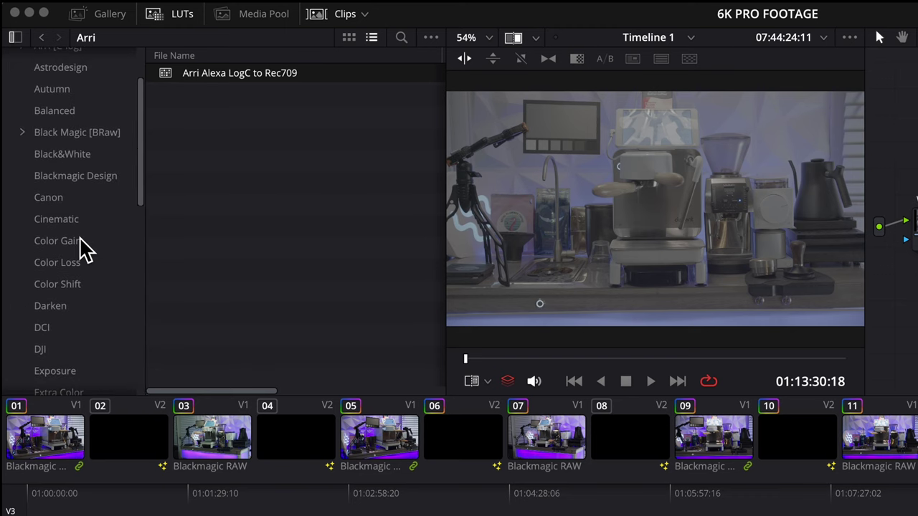
scroll(83, 247, up, 3)
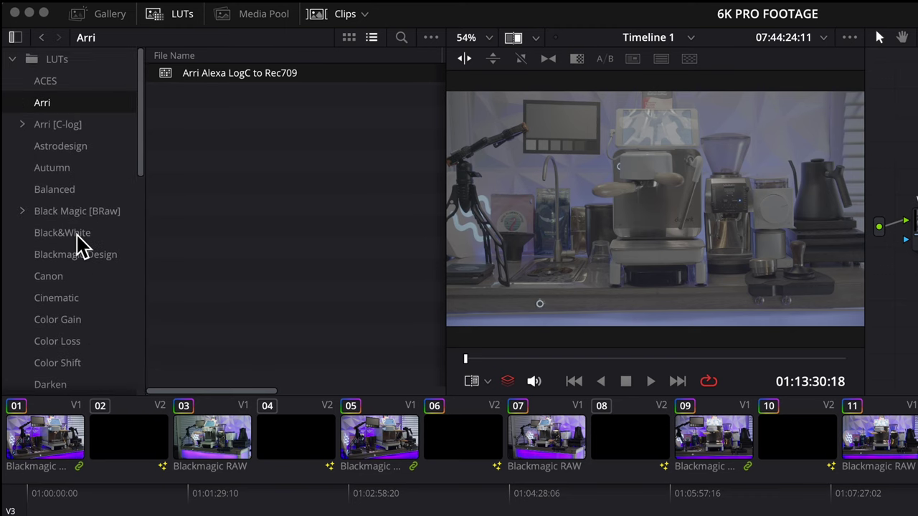
- Look through the Arri and Panasonic LUT folders
click(61, 121)
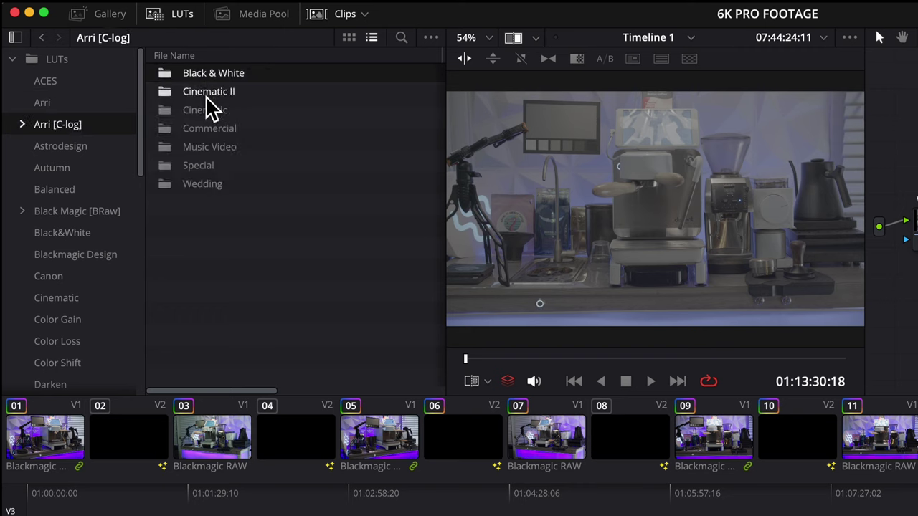
scroll(91, 207, down, 10)
click(90, 206)
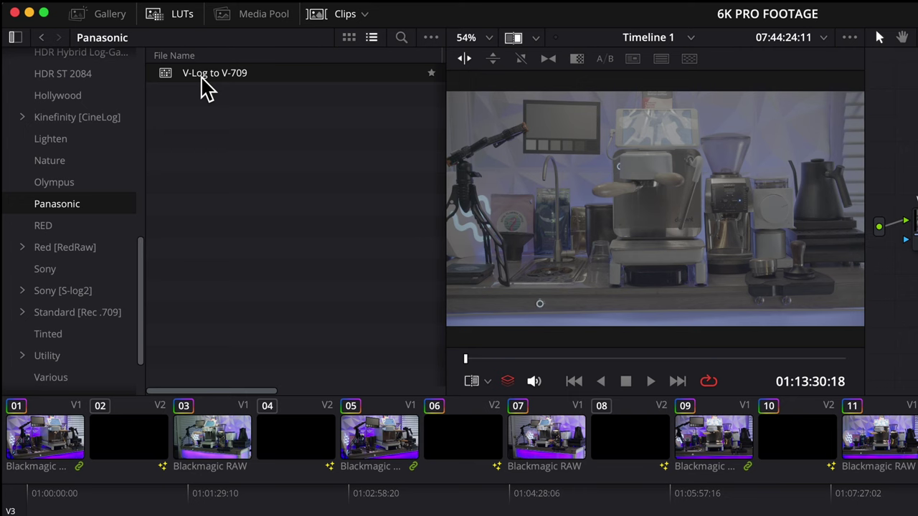
- Open the Film Looks LUT folder and display its LUTs as preview thumbnails
scroll(93, 199, up, 5)
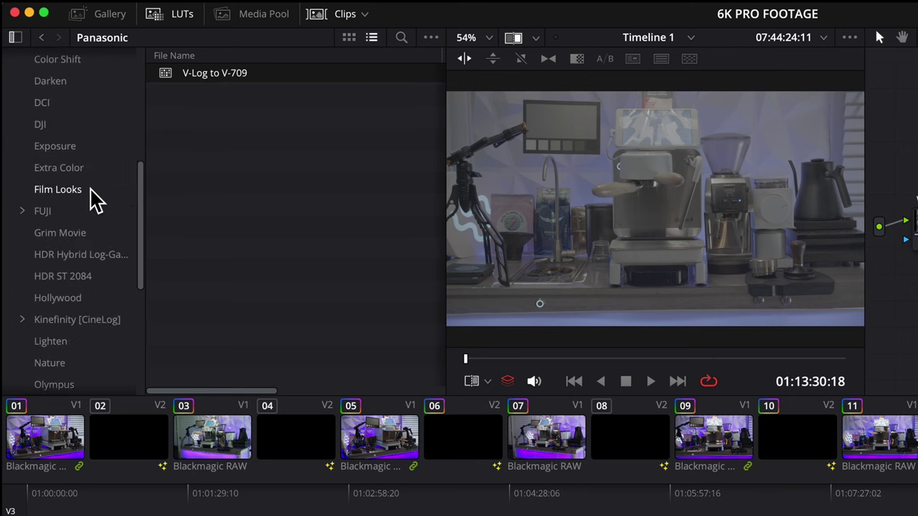
click(58, 189)
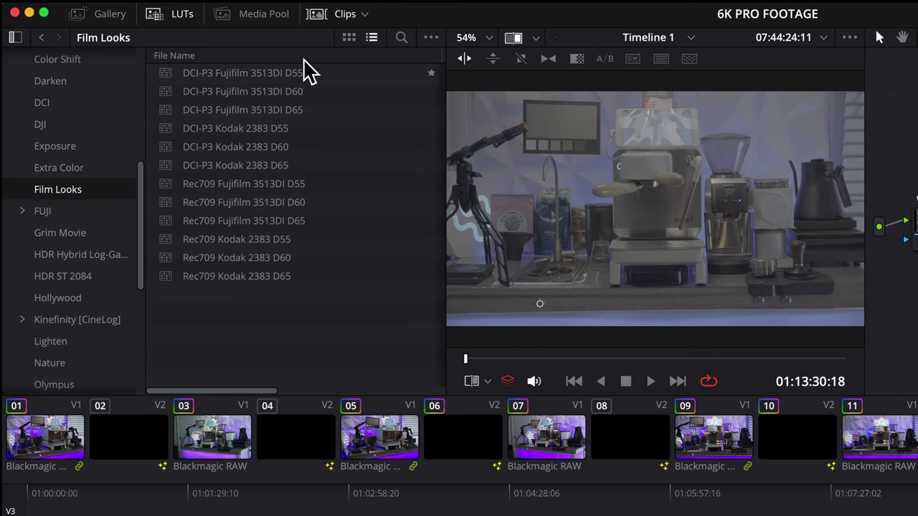
click(349, 39)
scroll(318, 237, down, 3)
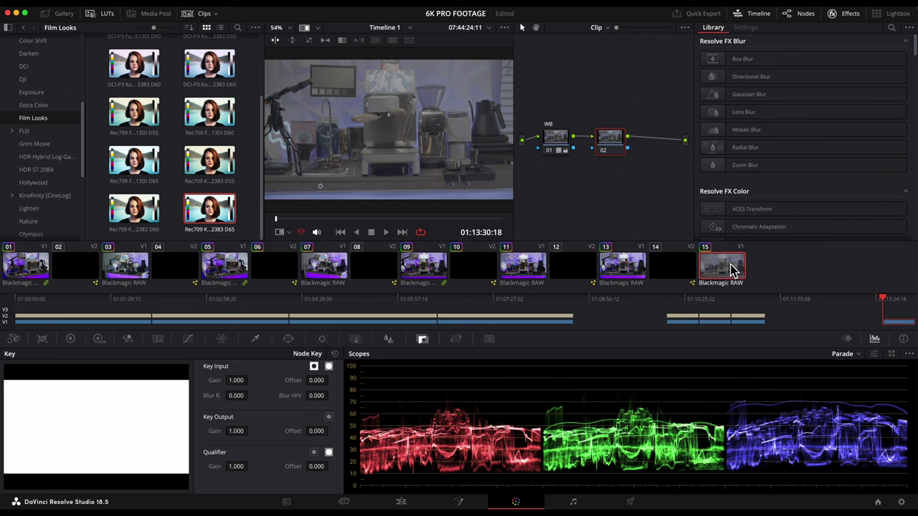
- Apply a Color Space Transform effect to node 02
click(851, 21)
click(853, 21)
scroll(753, 114, down, 5)
drag(717, 113, 615, 159)
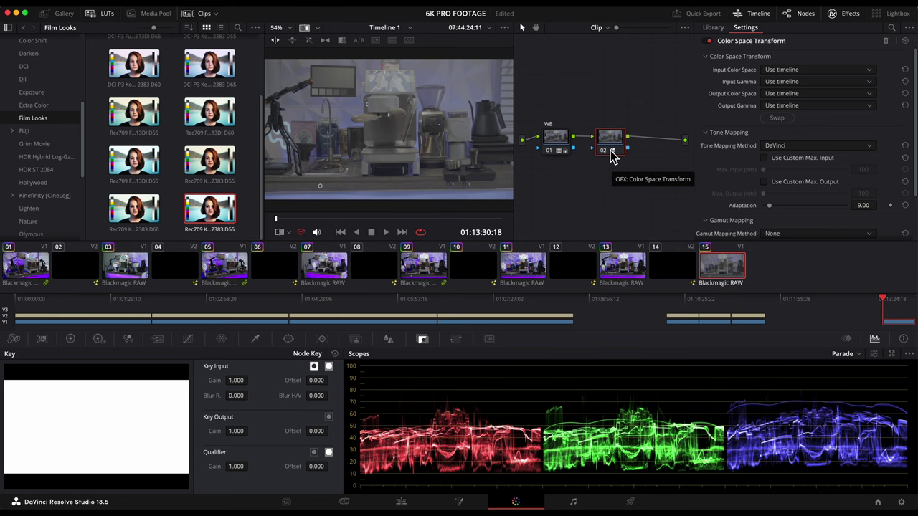
- Set the CST to BMD Wide Gamut Gen 4/5, Film Gen 5 in, Cineon Film Log out; add node 03
click(811, 69)
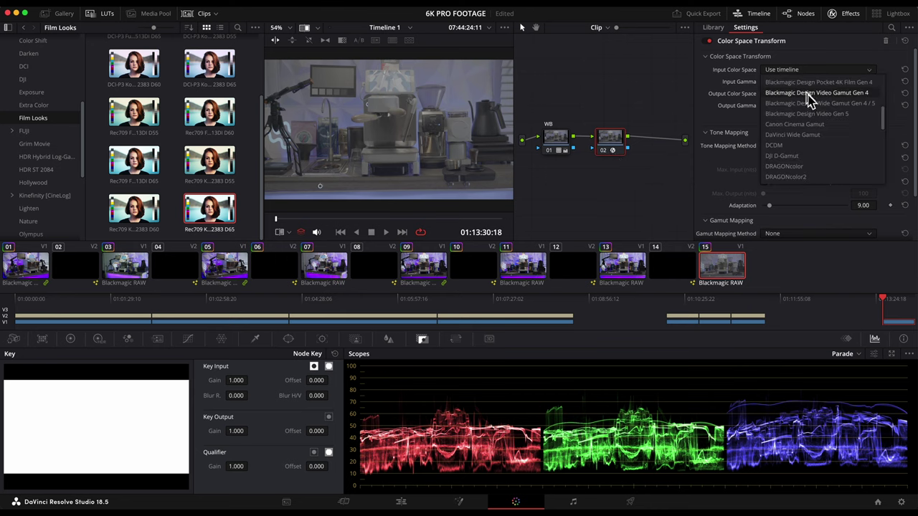
click(811, 105)
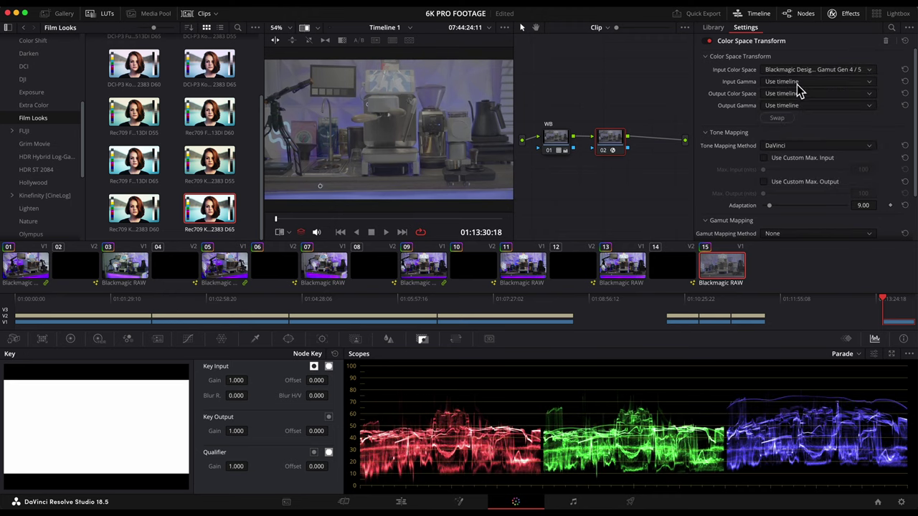
click(797, 82)
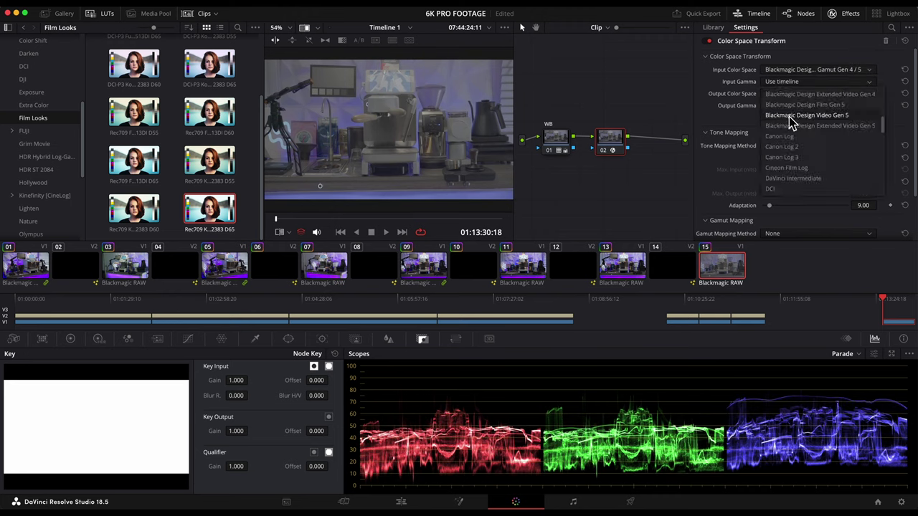
click(796, 104)
click(788, 106)
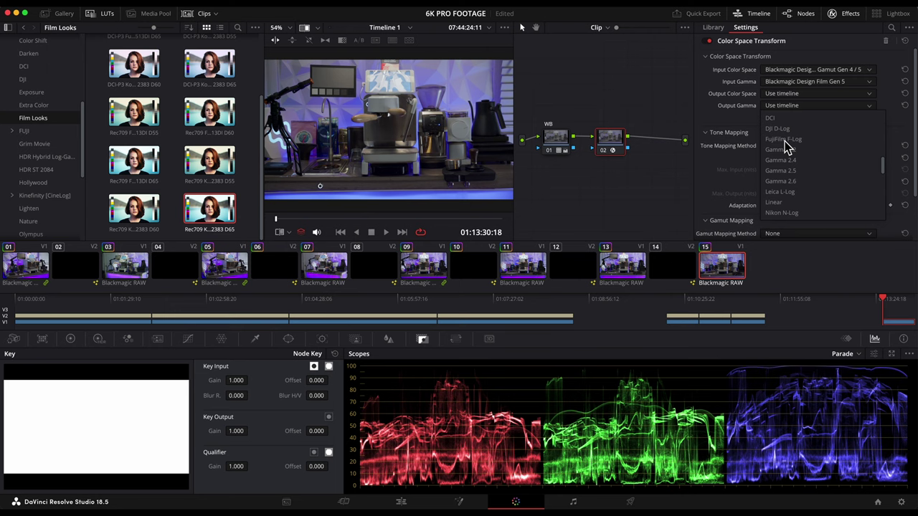
scroll(789, 151, up, 3)
click(792, 137)
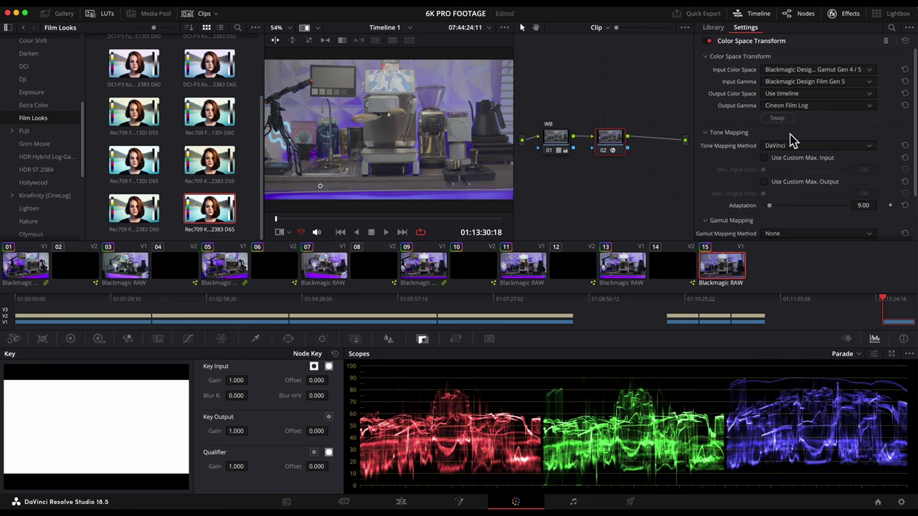
key(alt+s)
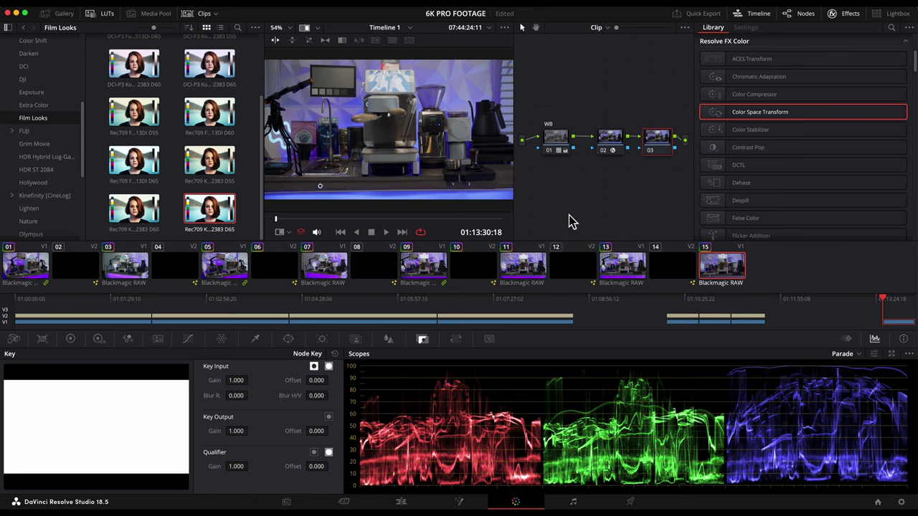
- Apply the Rec709 Kodak 2383 D65 LUT to node 03 and set its gamma to Cineon Film Log
double_click(210, 211)
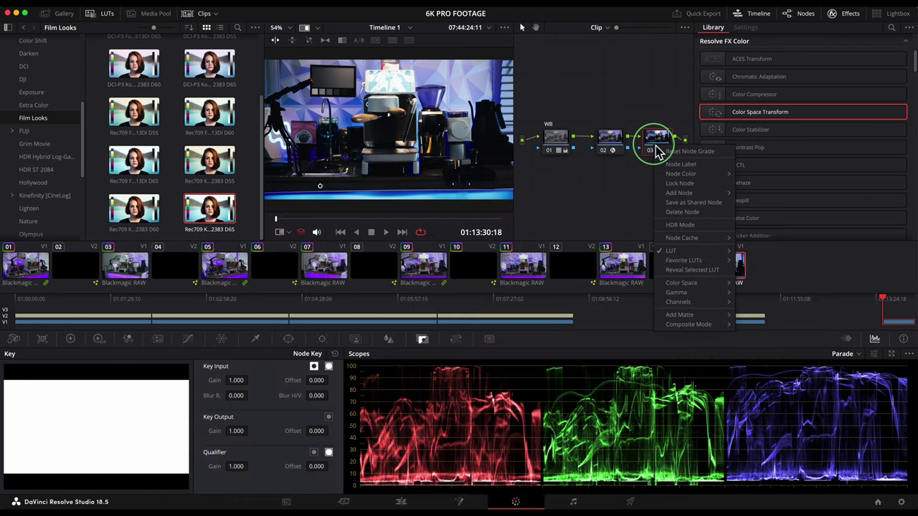
right_click(654, 147)
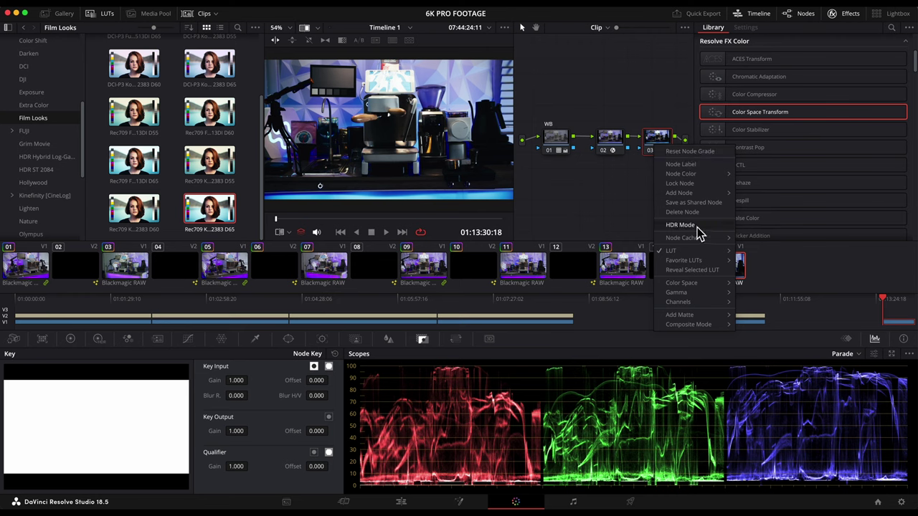
mouse_move(688, 286)
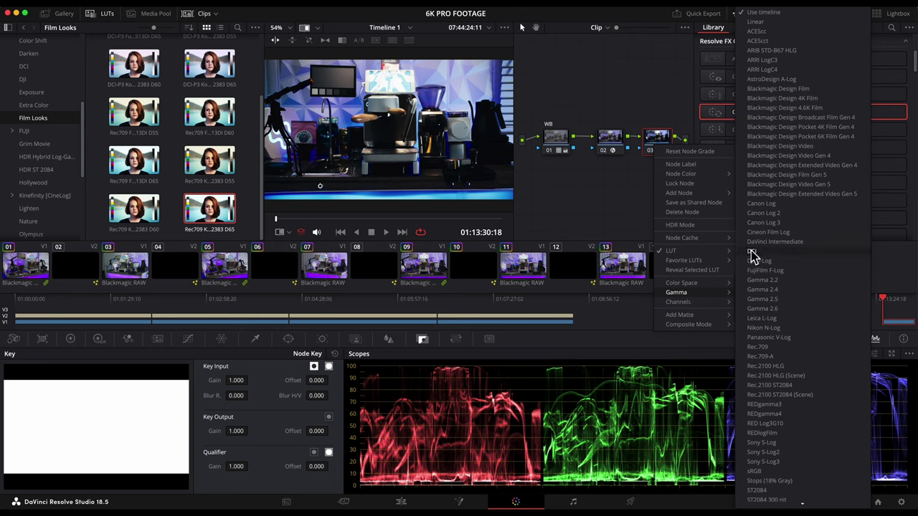
click(766, 234)
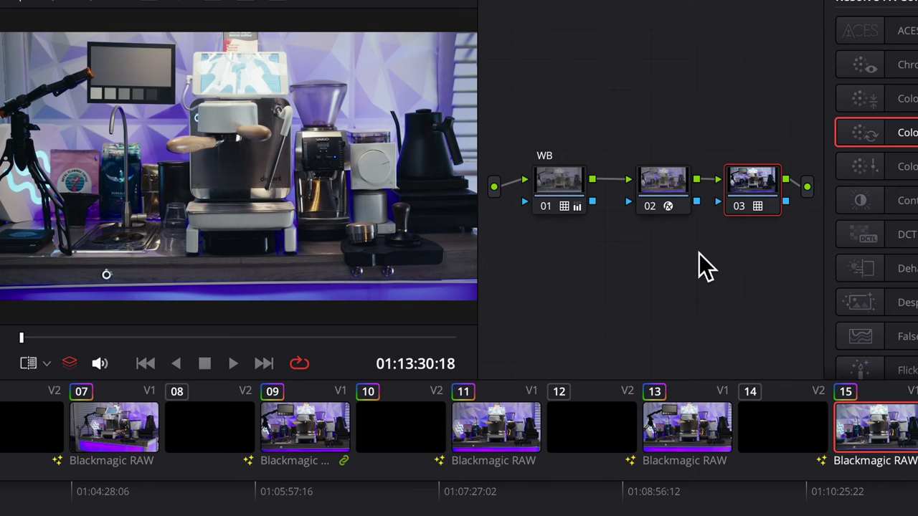
click(312, 439)
click(893, 434)
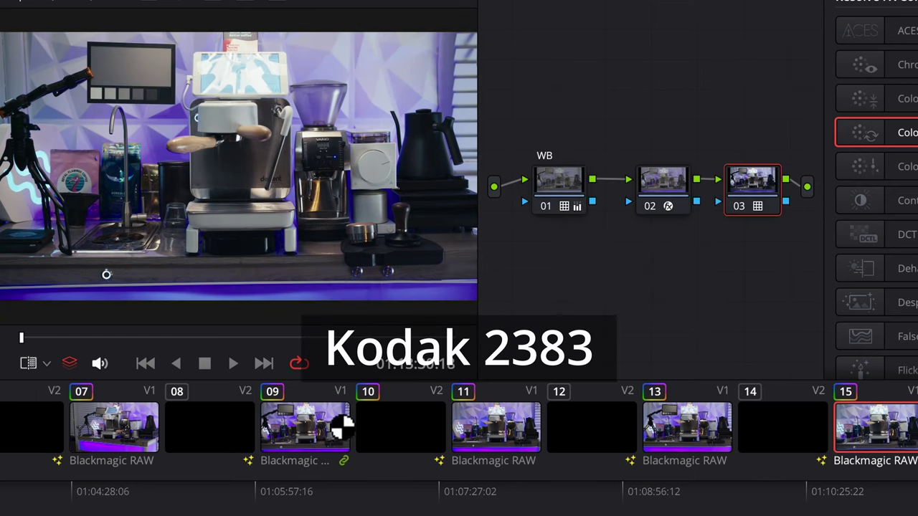
click(315, 428)
click(877, 427)
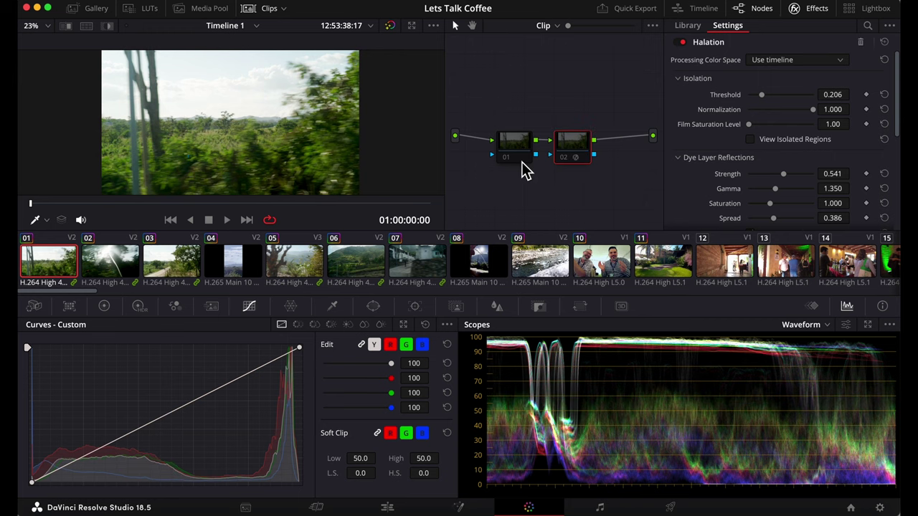
- Compare halation node 02 off and on, then set its Threshold to 0.220 on the dirt-road clip
click(563, 162)
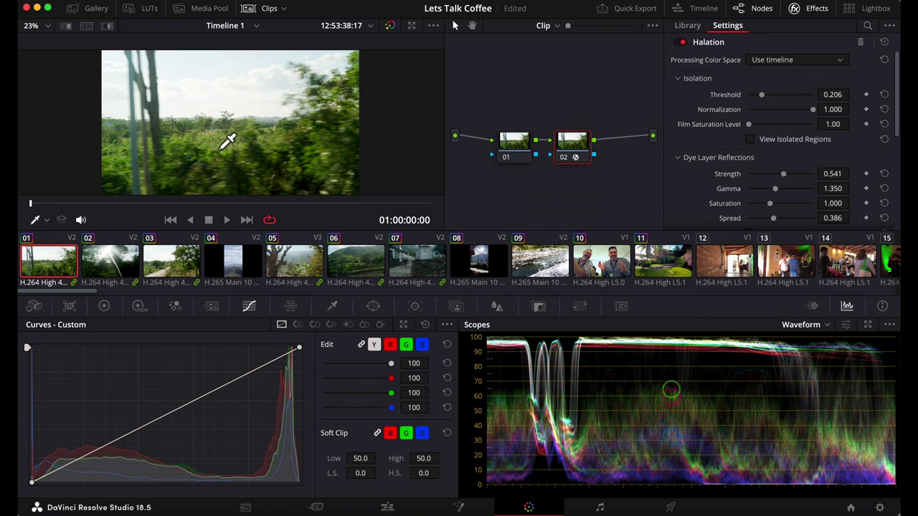
click(565, 162)
click(564, 164)
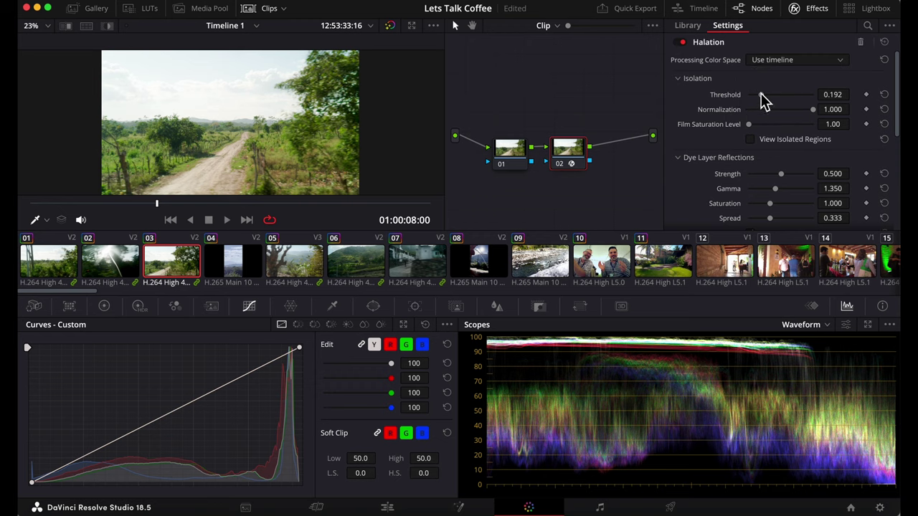
click(763, 96)
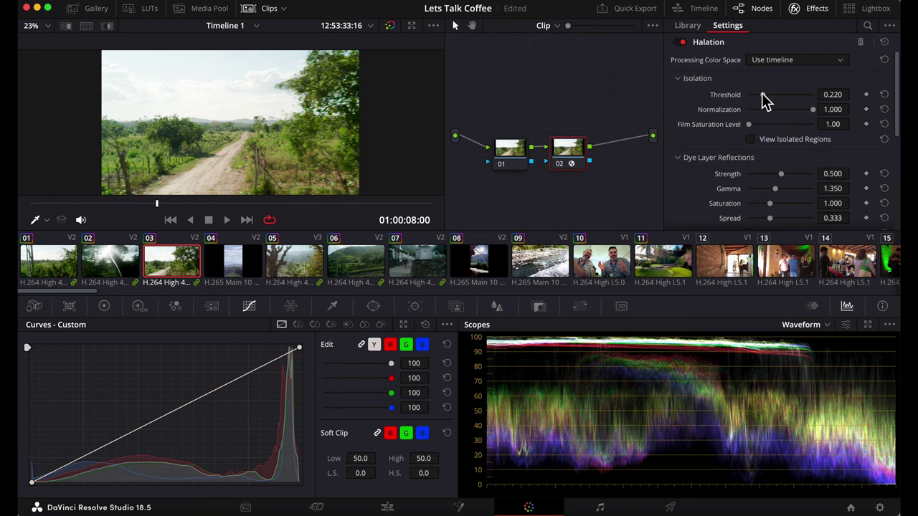